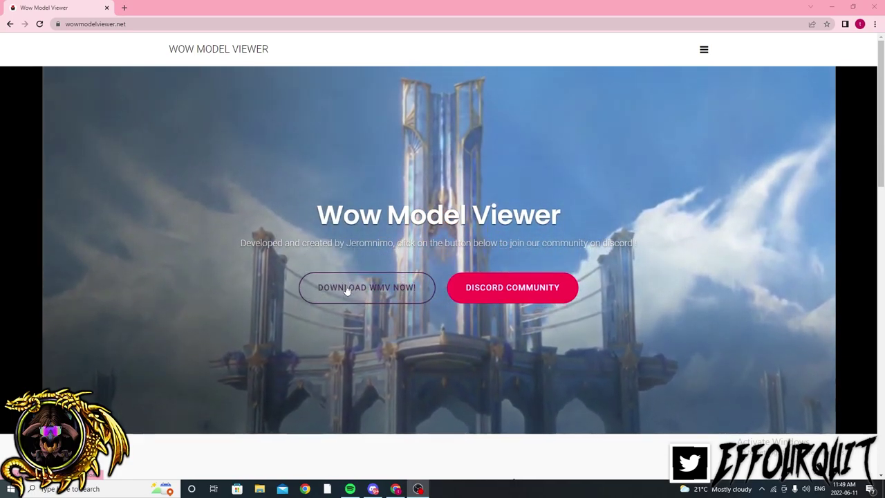
- Open the WoW Model Viewer download page and scroll down to the version cards
{"action": "left_click", "coordinate": [354, 290]}
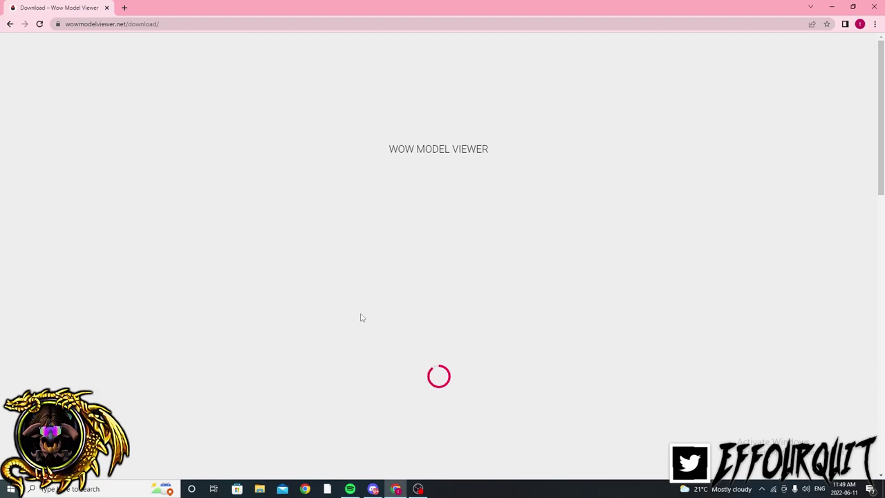
{"action": "scroll", "coordinate": [388, 309], "scroll_direction": "down", "scroll_amount": 3}
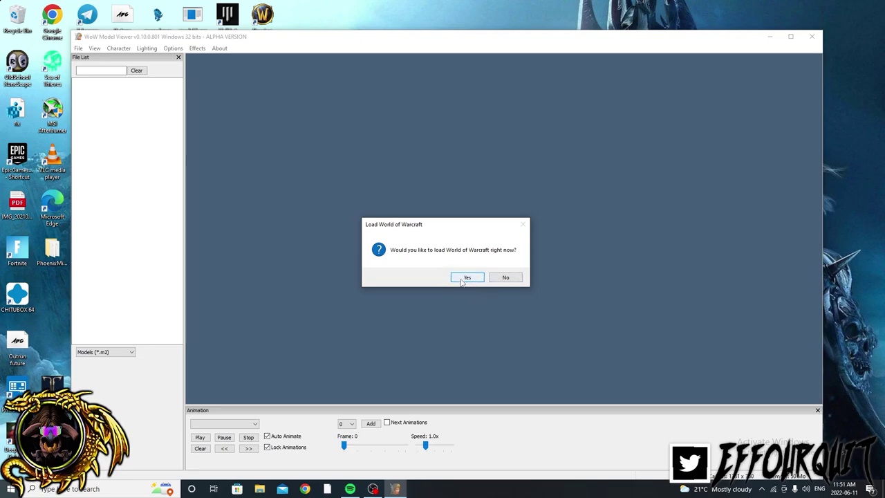
- Accept loading World of Warcraft and confirm the enUS - wow locale
{"action": "left_click", "coordinate": [467, 278]}
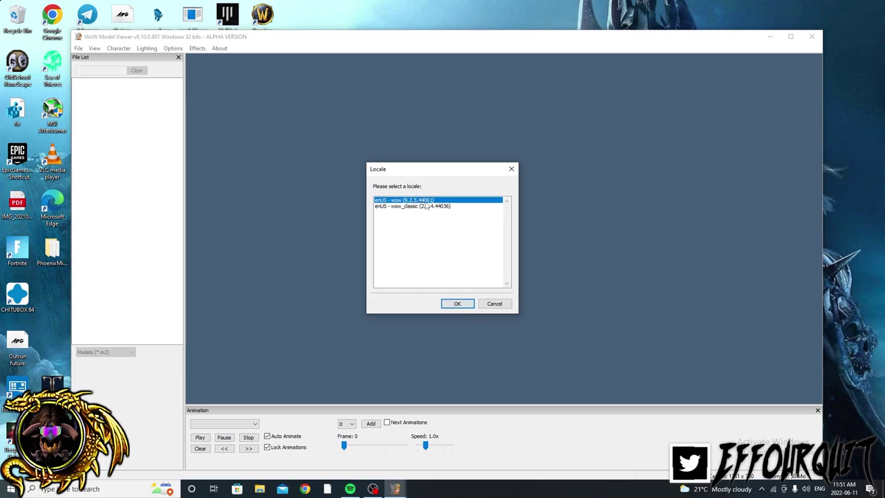
{"action": "left_click", "coordinate": [456, 305]}
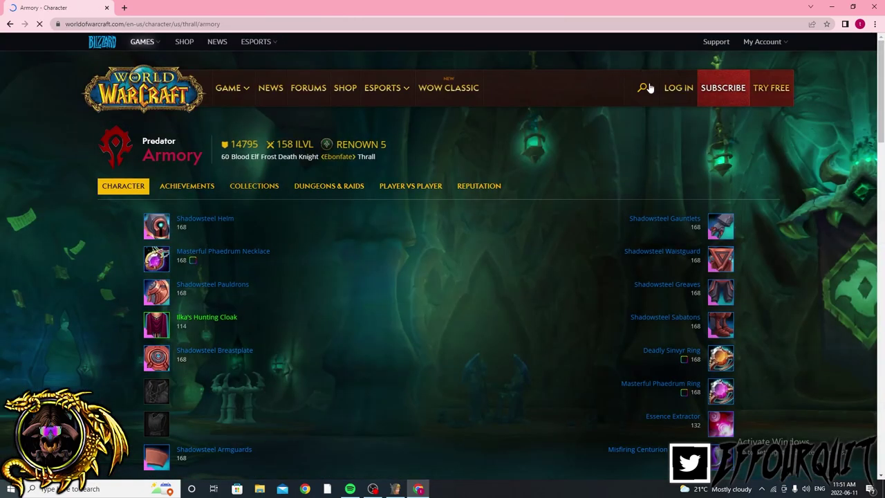
- Search the Armory for the orc hunter's character name and open his character page
{"action": "left_click", "coordinate": [644, 88]}
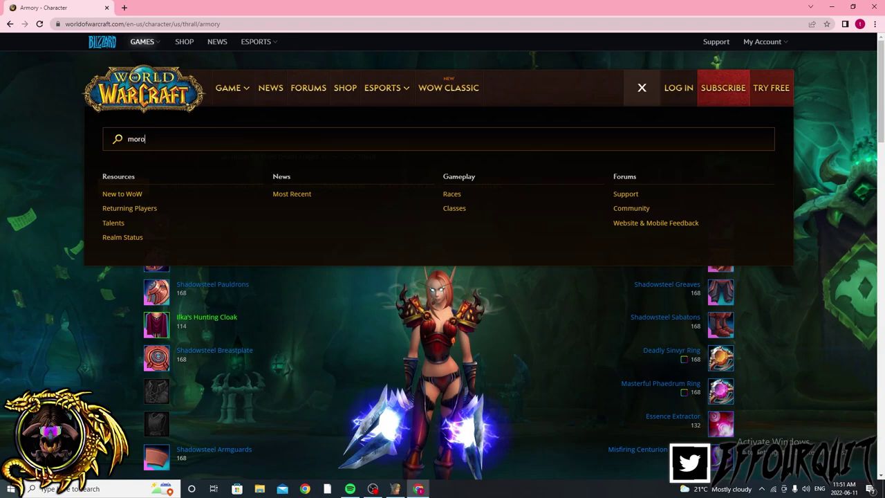
{"action": "type", "text": "morodoran"}
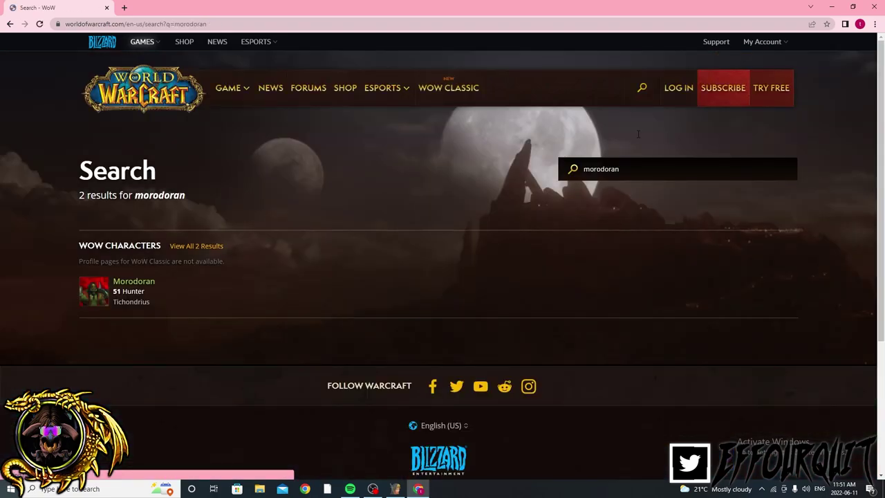
{"action": "left_click", "coordinate": [141, 290]}
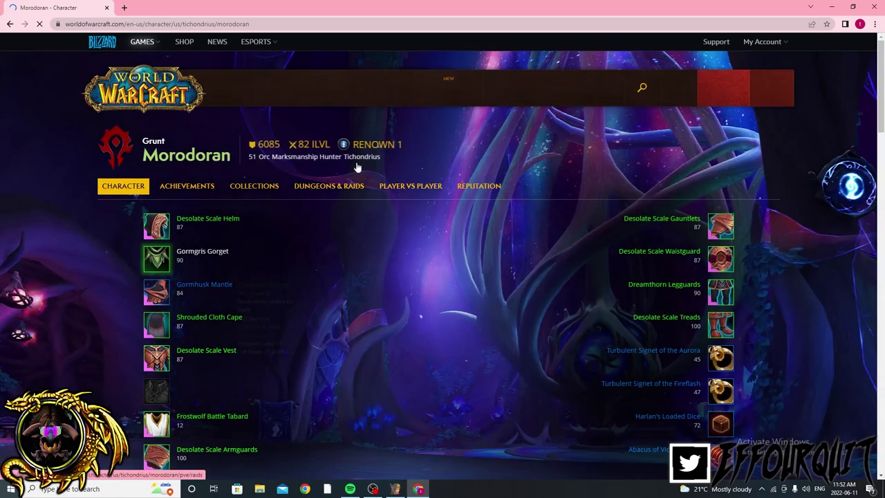
{"action": "scroll", "coordinate": [775, 176], "scroll_direction": "down", "scroll_amount": 2}
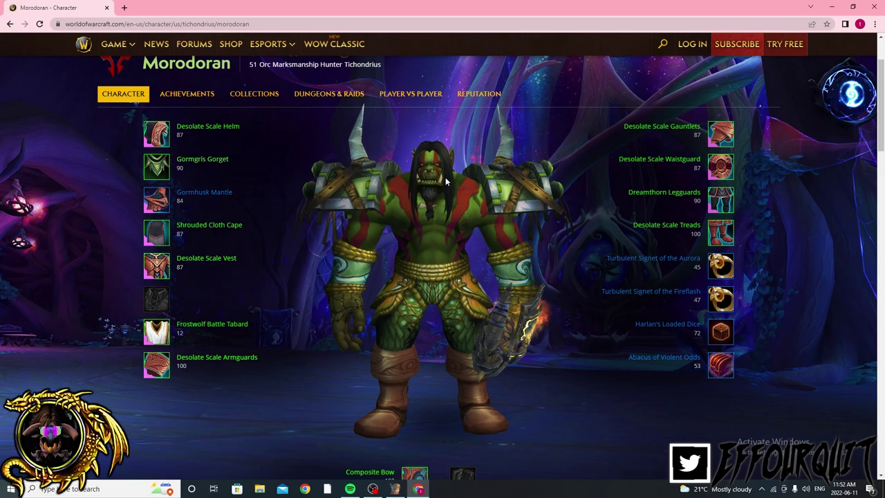
- Copy the character page's URL from the address bar
{"action": "left_click_drag", "start_coordinate": [253, 23], "coordinate": [205, 11]}
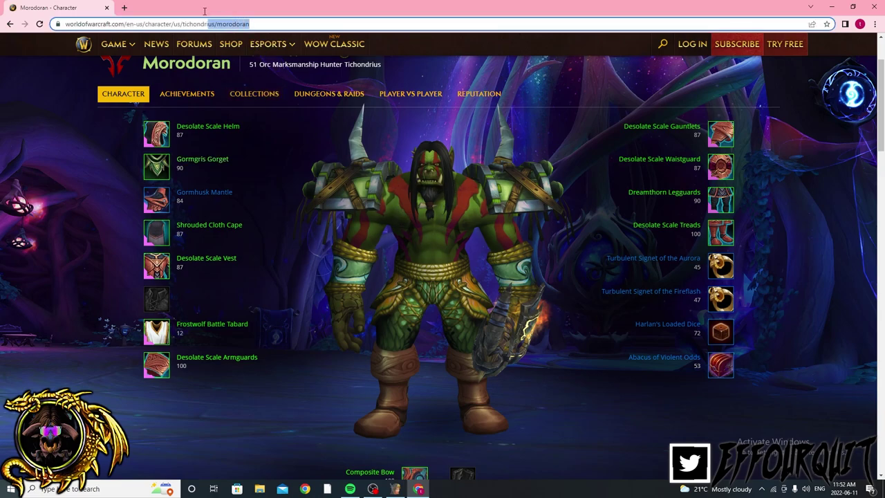
{"action": "right_click", "coordinate": [93, 28]}
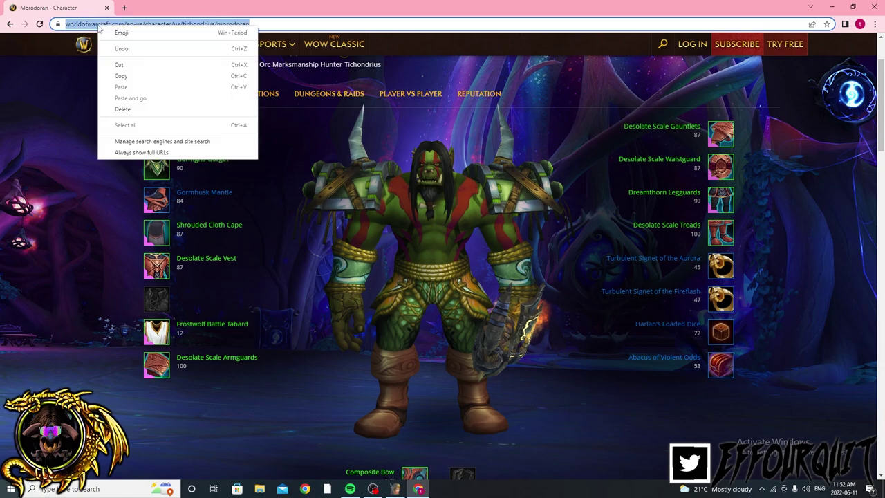
{"action": "left_click", "coordinate": [121, 76]}
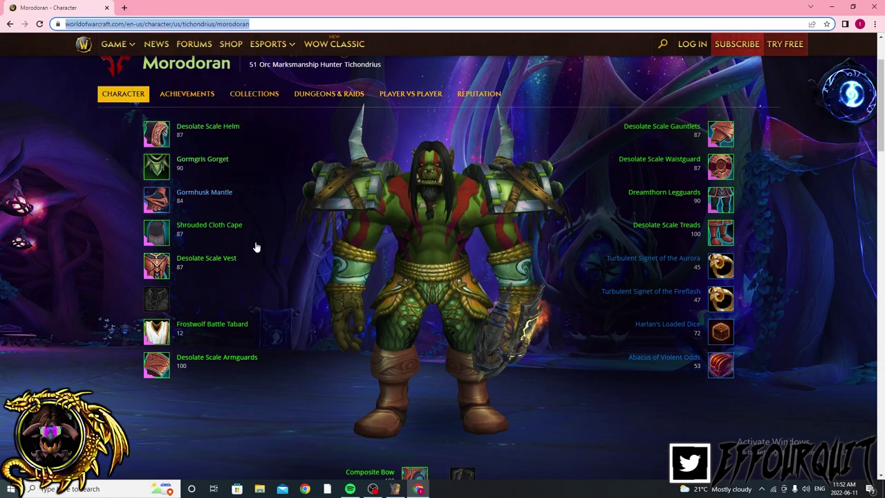
- Paste the copied Armory address into Character > Import Armory Character and confirm the import
{"action": "left_click", "coordinate": [396, 489]}
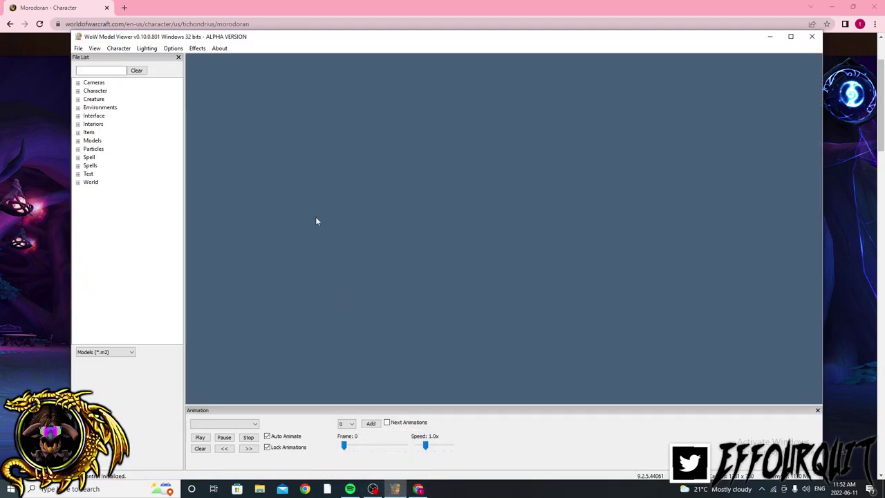
{"action": "left_click", "coordinate": [119, 48]}
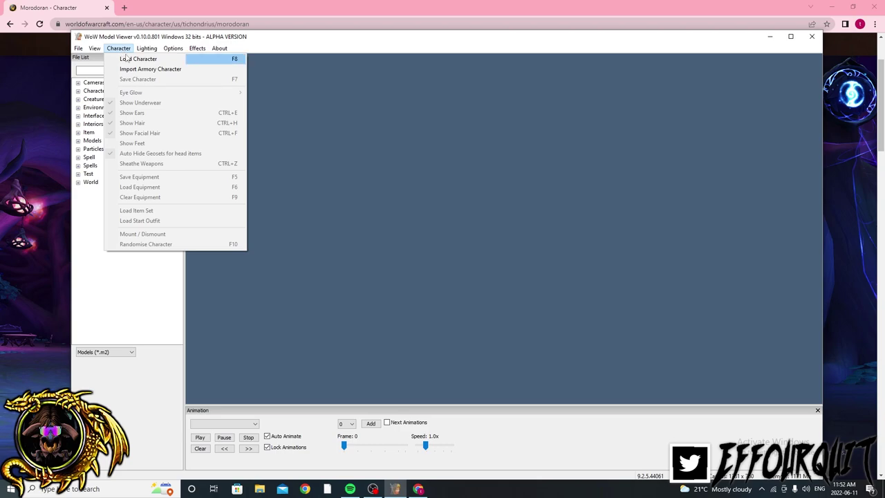
{"action": "left_click", "coordinate": [135, 71]}
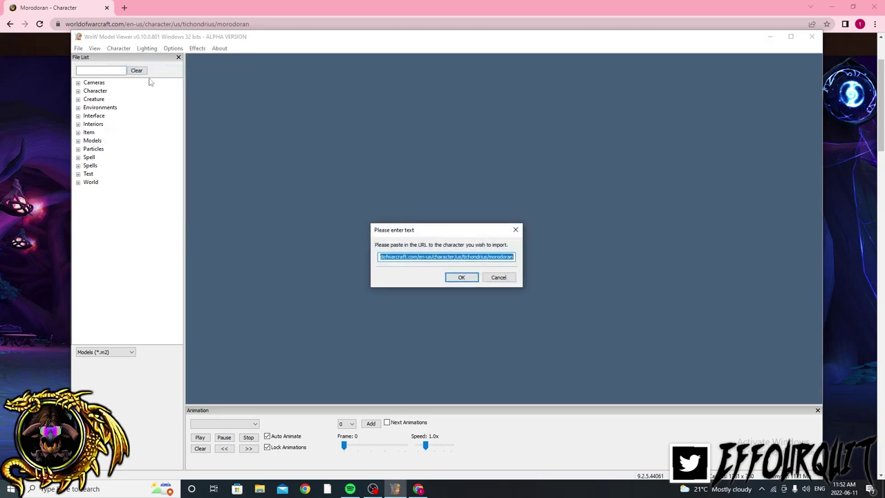
{"action": "right_click", "coordinate": [426, 257]}
{"action": "left_click", "coordinate": [449, 295]}
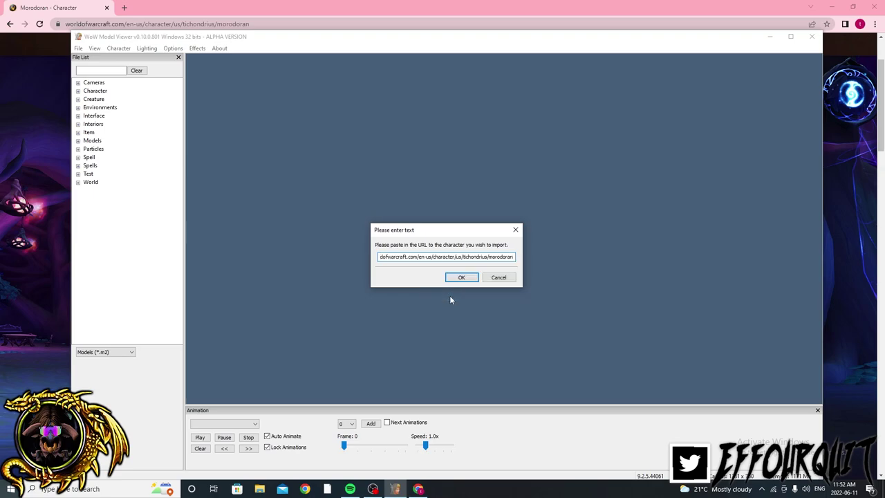
{"action": "left_click", "coordinate": [457, 278]}
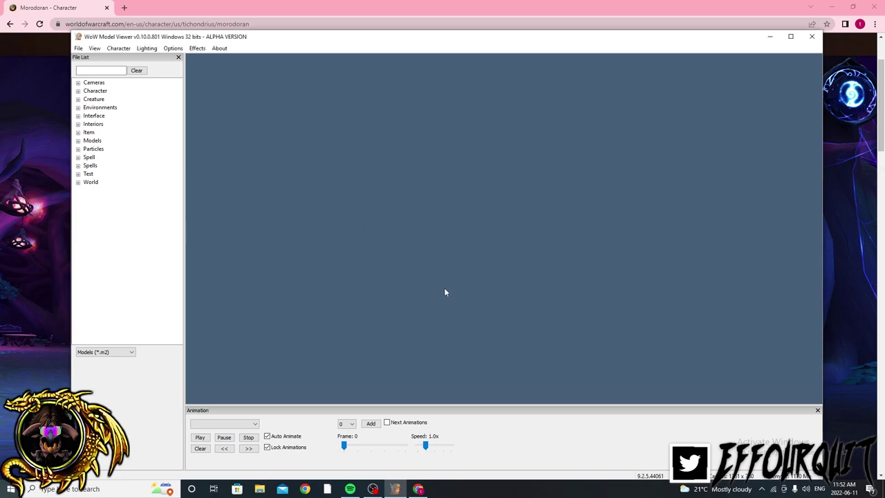
- Rotate the orc to inspect it, then maximize the viewer window
{"action": "left_click_drag", "start_coordinate": [461, 317], "coordinate": [436, 275]}
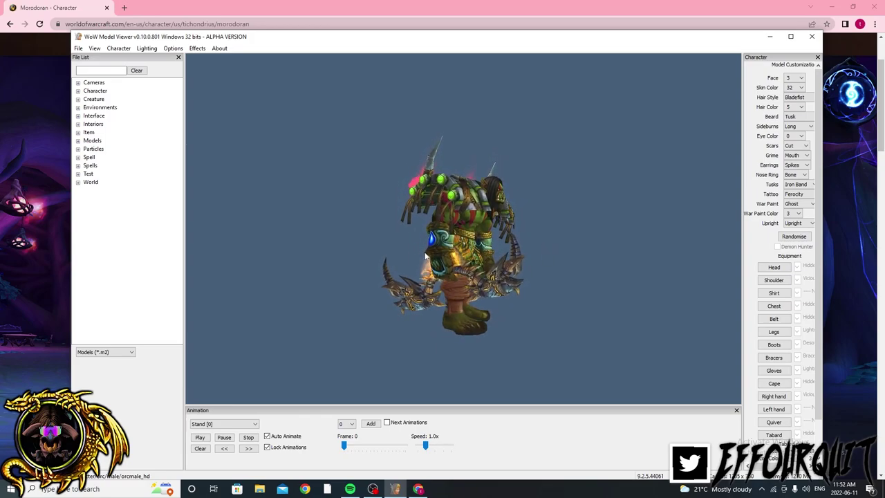
{"action": "left_click_drag", "start_coordinate": [509, 274], "coordinate": [478, 257]}
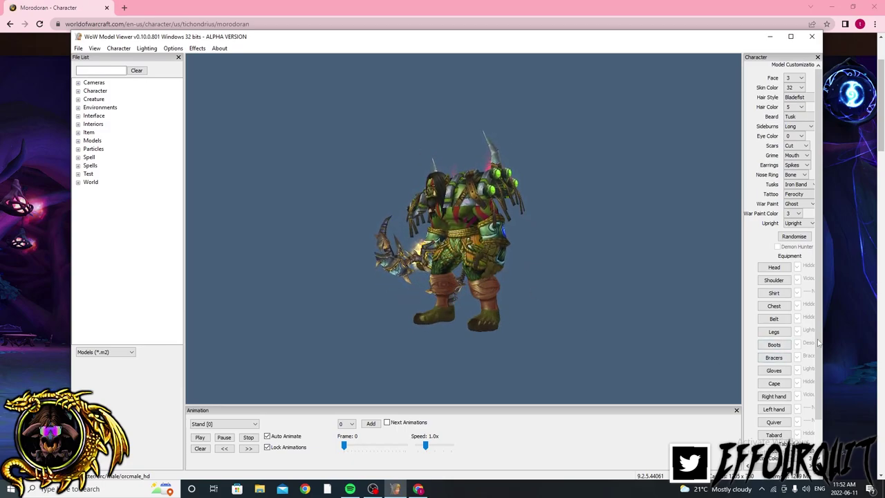
{"action": "left_click", "coordinate": [791, 36]}
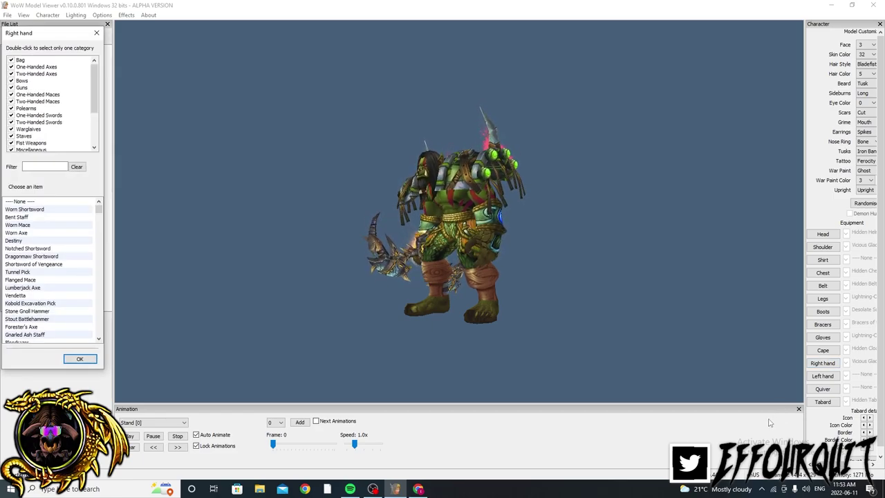
- Set the Right hand slot to ---- None ---- to remove the weapon
{"action": "left_click", "coordinate": [46, 201]}
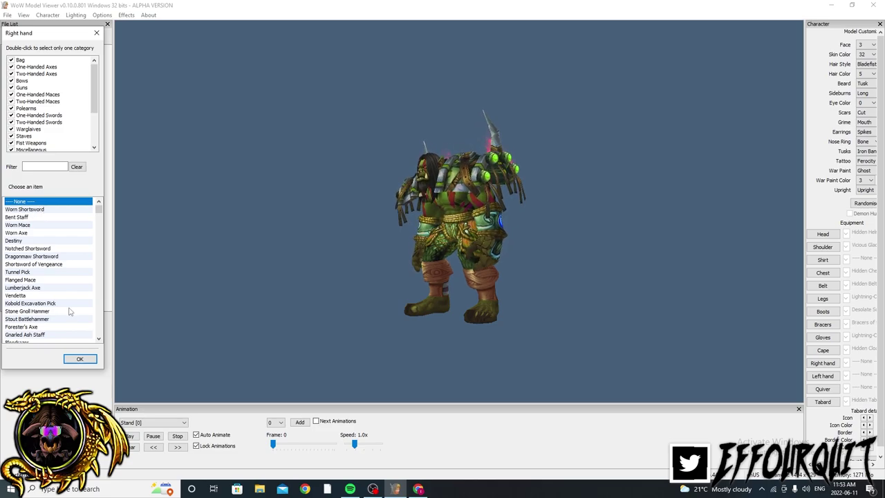
{"action": "left_click", "coordinate": [80, 360]}
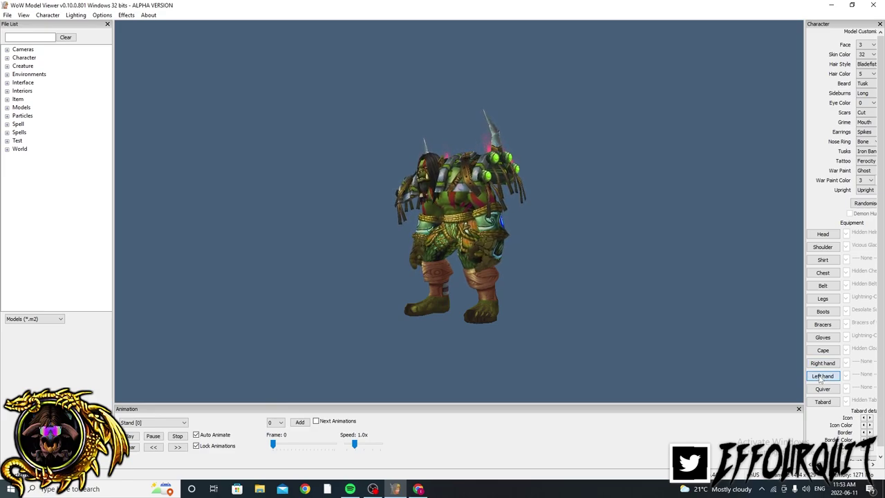
{"action": "left_click", "coordinate": [821, 376]}
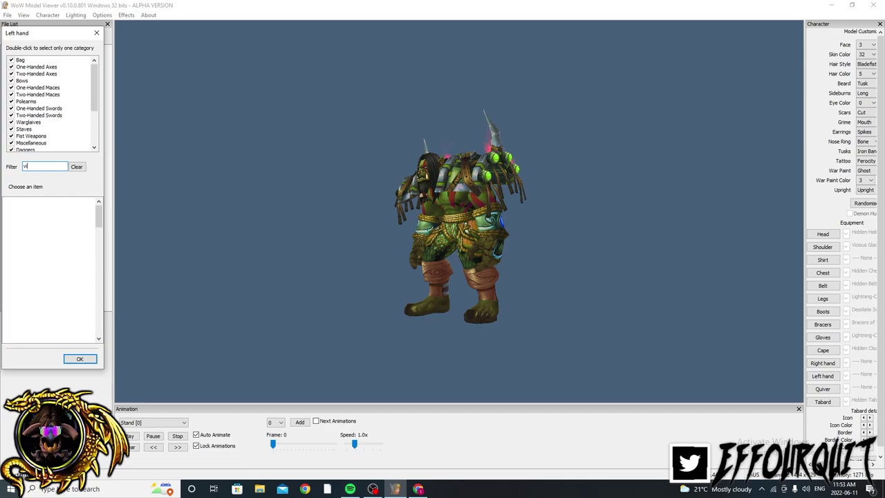
- Filter the left-hand items for 'vicious' and equip the Vicious Gladiator's Longbow
{"action": "type", "text": "cious"}
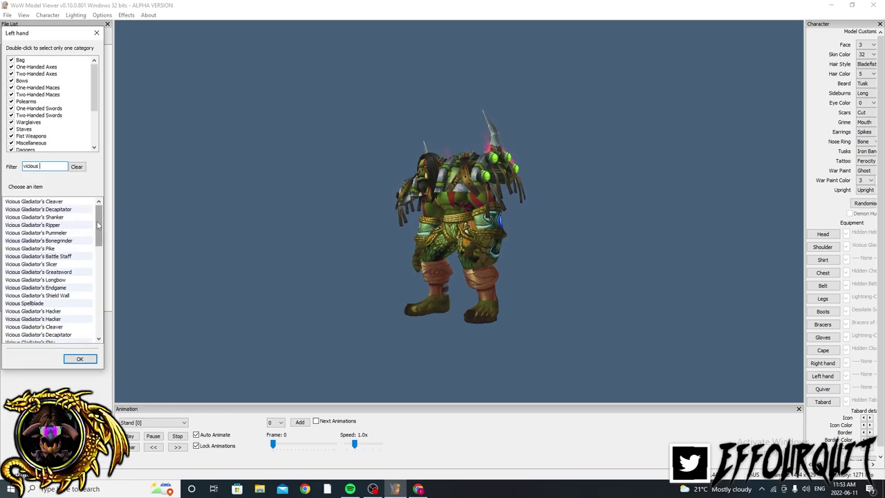
{"action": "scroll", "coordinate": [97, 225], "scroll_direction": "down", "scroll_amount": 1}
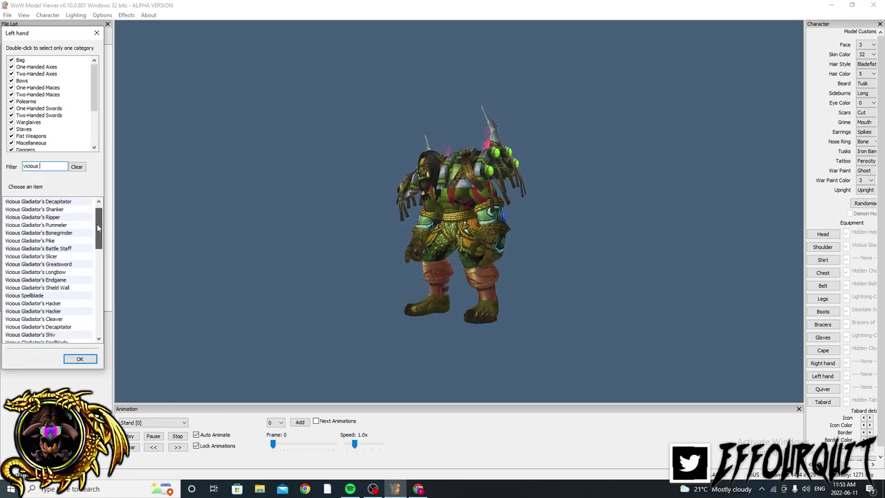
{"action": "left_click", "coordinate": [48, 272]}
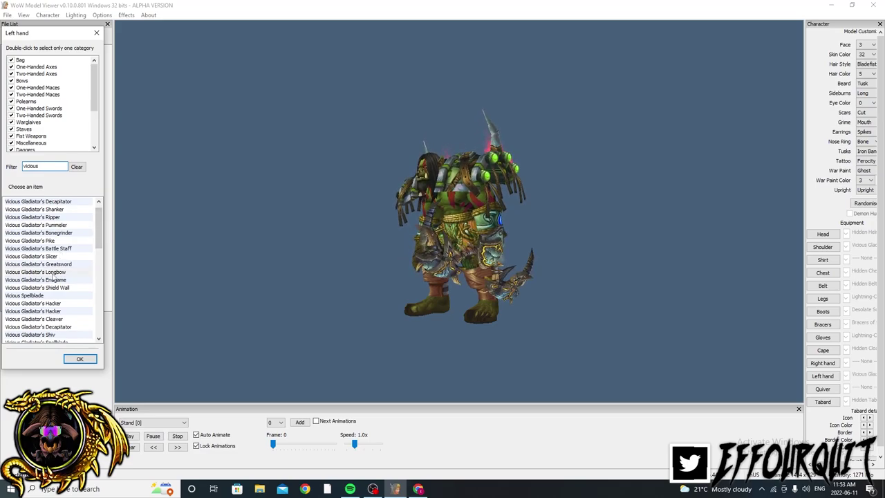
{"action": "left_click", "coordinate": [79, 359]}
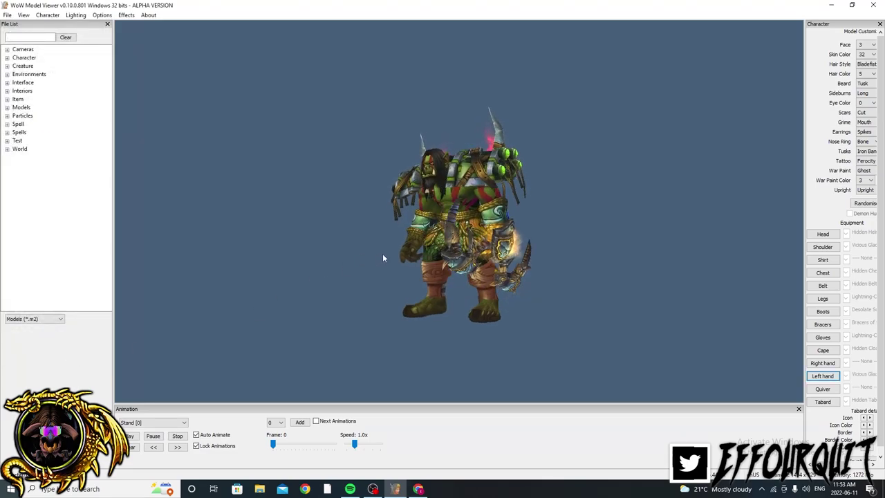
{"action": "left_click_drag", "start_coordinate": [383, 257], "coordinate": [425, 266]}
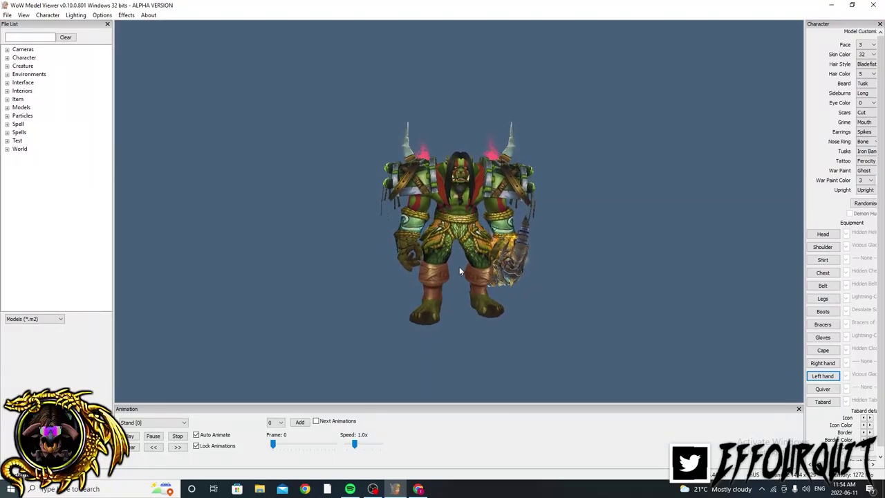
- Pick BreathOfFire [199] from the Animation dropdown list
{"action": "left_click", "coordinate": [184, 423]}
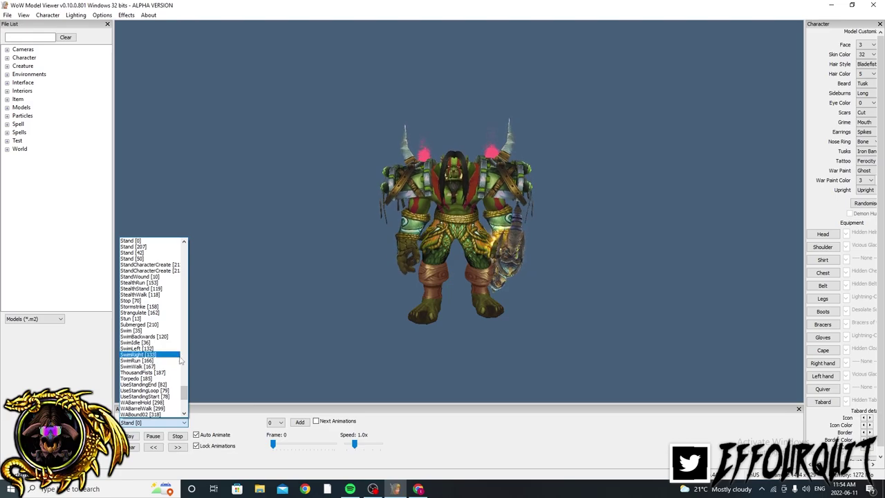
{"action": "scroll", "coordinate": [180, 360], "scroll_direction": "down", "scroll_amount": 3}
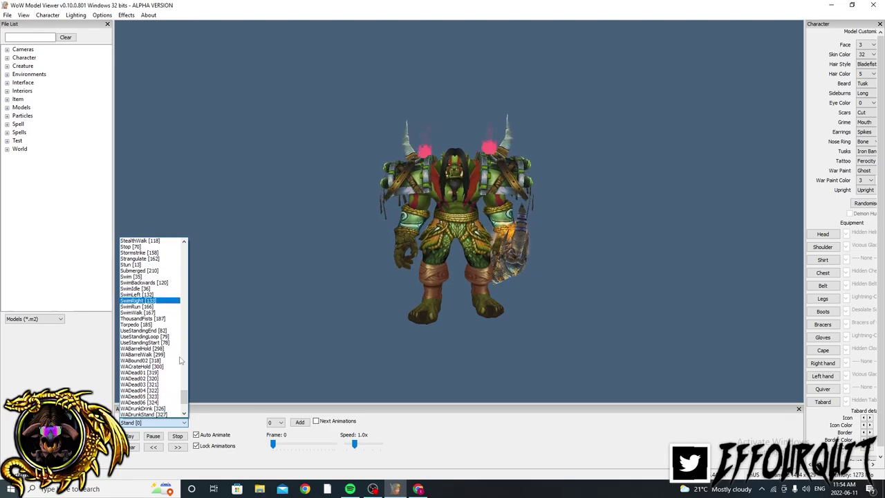
{"action": "scroll", "coordinate": [178, 359], "scroll_direction": "up", "scroll_amount": 1}
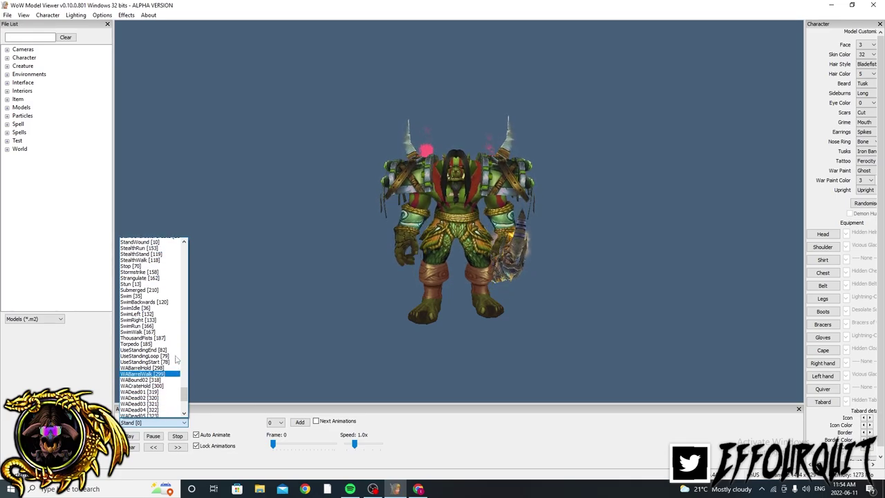
{"action": "left_click_drag", "start_coordinate": [184, 394], "coordinate": [202, 260]}
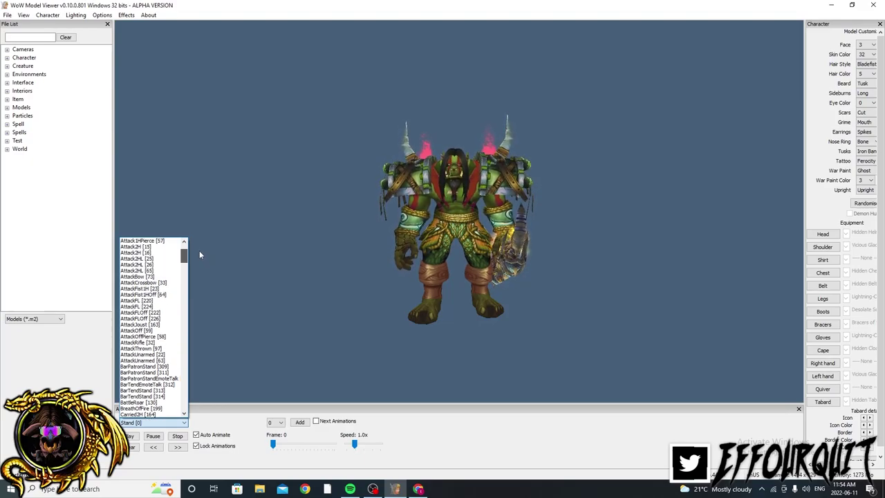
{"action": "scroll", "coordinate": [199, 255], "scroll_direction": "up", "scroll_amount": 2}
{"action": "scroll", "coordinate": [198, 250], "scroll_direction": "down", "scroll_amount": 3}
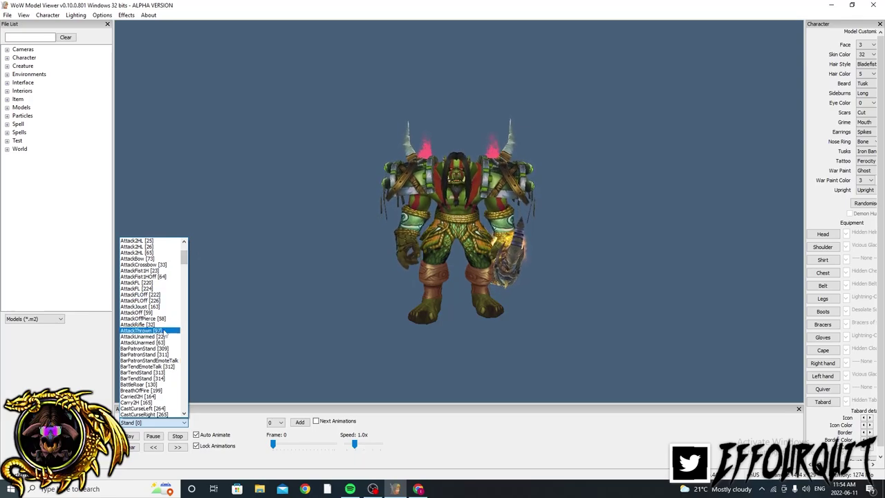
{"action": "left_click", "coordinate": [141, 390]}
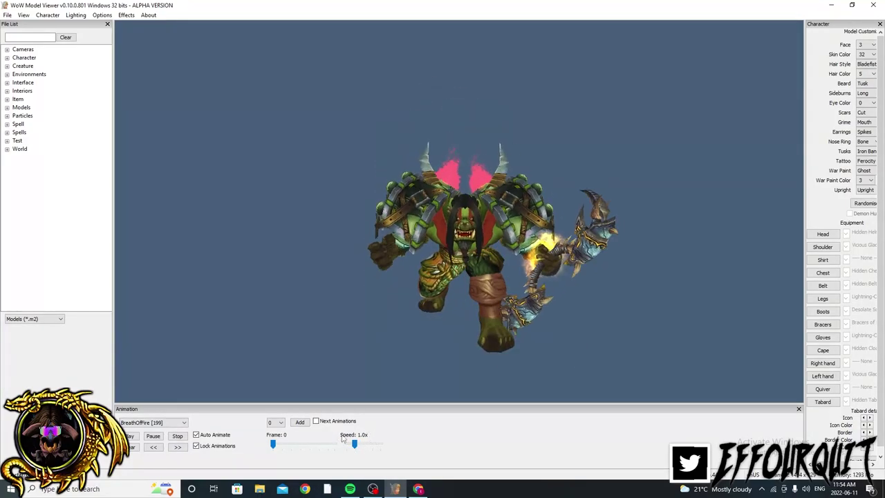
- Set the animation speed slider to 0.2x and orbit the orc to inspect the pose
{"action": "left_click_drag", "start_coordinate": [354, 445], "coordinate": [339, 450]}
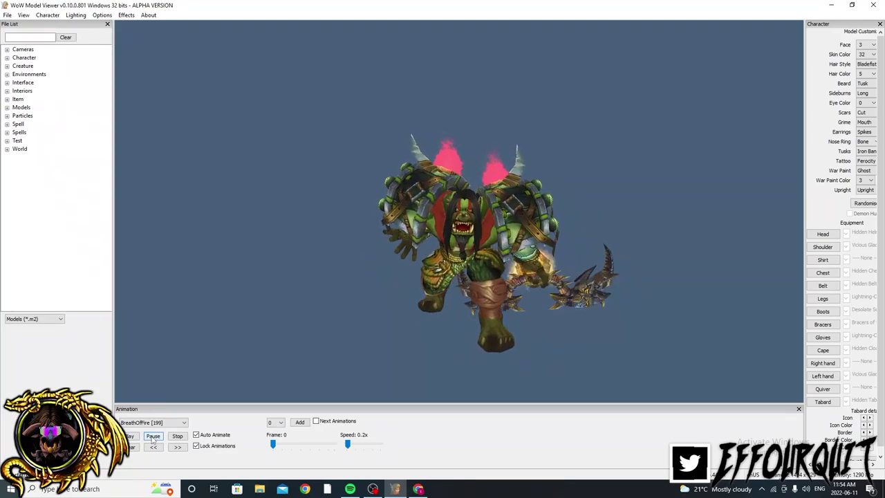
{"action": "left_click_drag", "start_coordinate": [627, 384], "coordinate": [564, 349]}
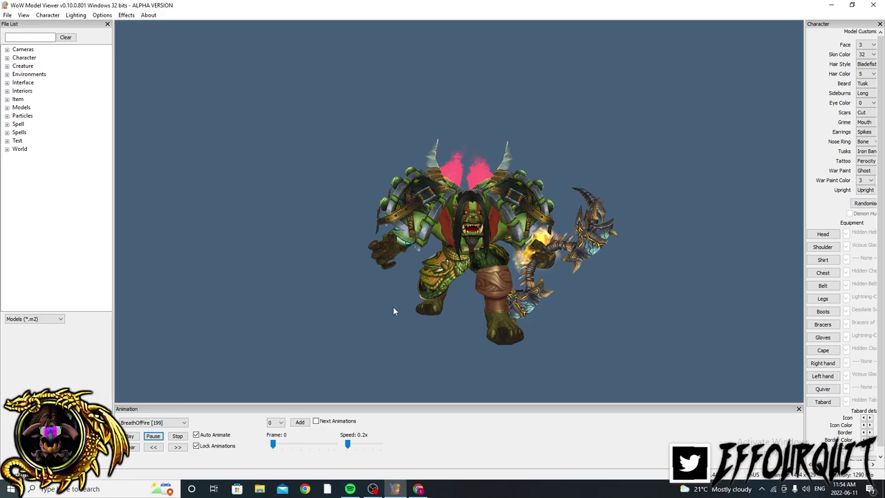
{"action": "scroll", "coordinate": [472, 304], "scroll_direction": "up", "scroll_amount": 5}
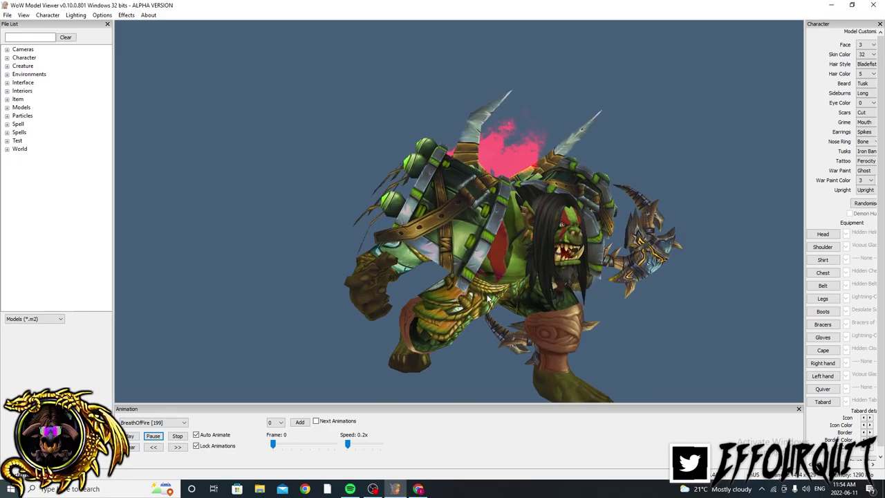
{"action": "left_click_drag", "start_coordinate": [459, 271], "coordinate": [357, 250]}
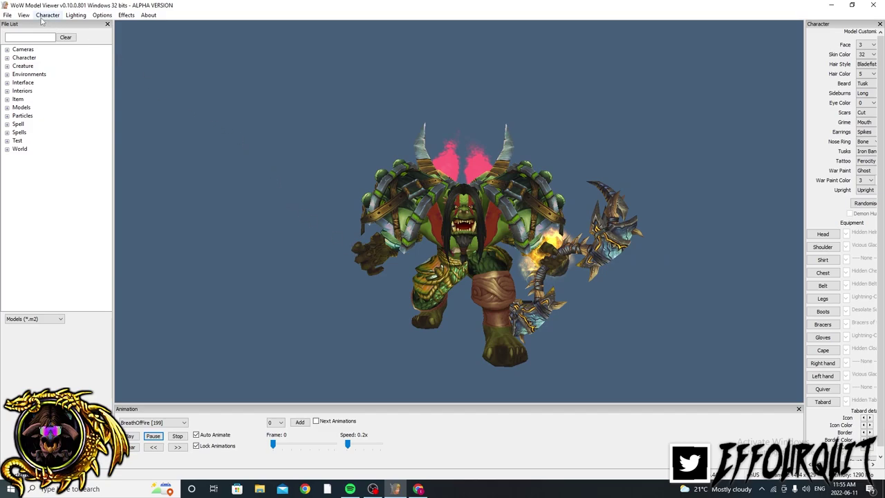
- Save the paused orc through File > Export Model > OBJ..
{"action": "left_click", "coordinate": [6, 16]}
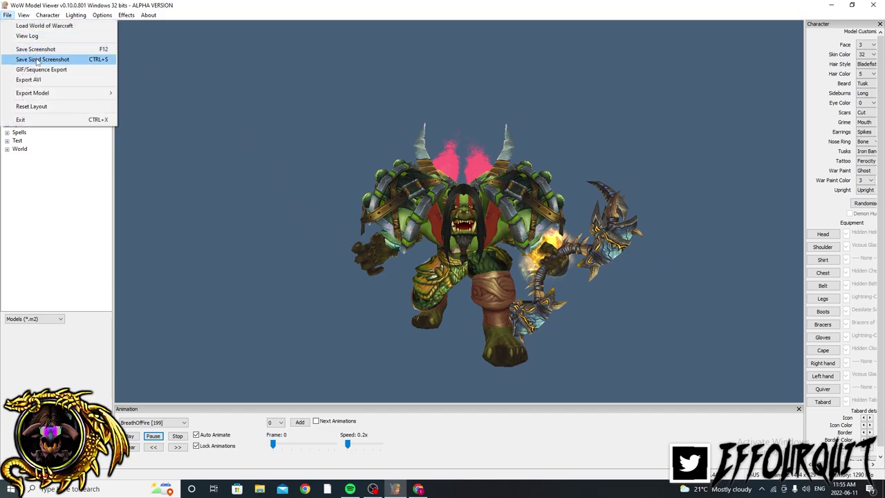
{"action": "mouse_move", "coordinate": [53, 93]}
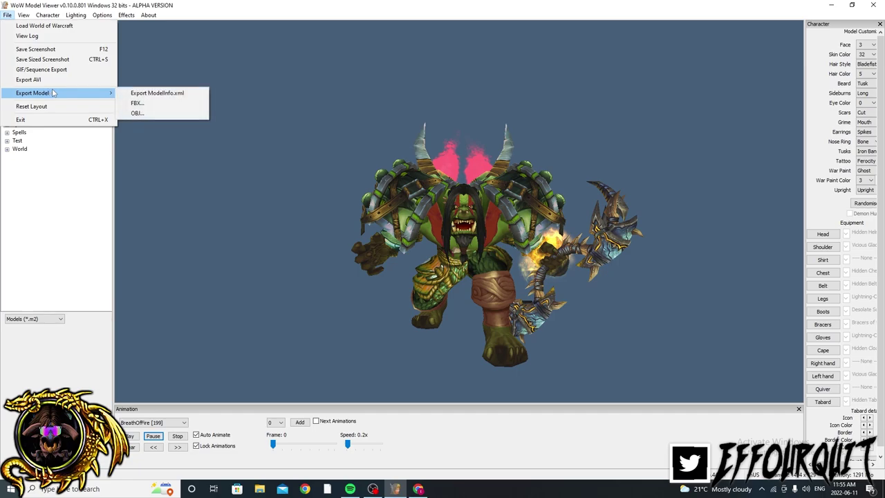
{"action": "left_click", "coordinate": [136, 114]}
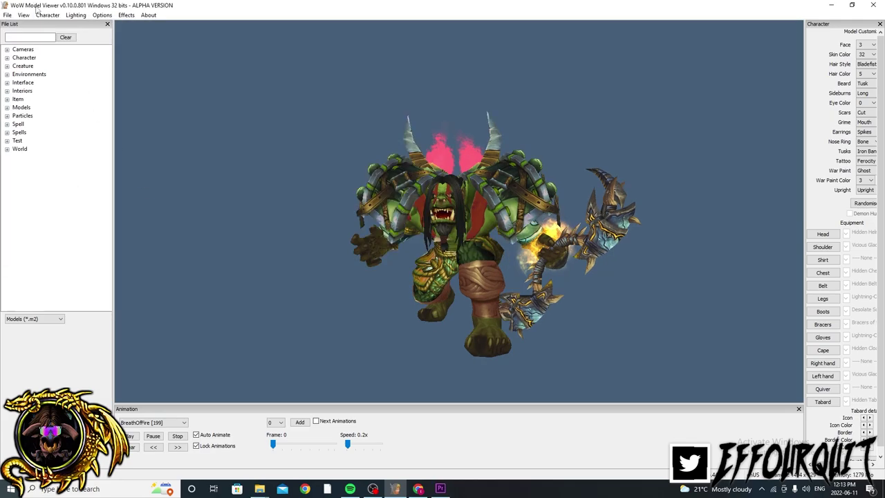
- Show the model control panel and select the rshoulder item in the Models combo
{"action": "left_click", "coordinate": [24, 15]}
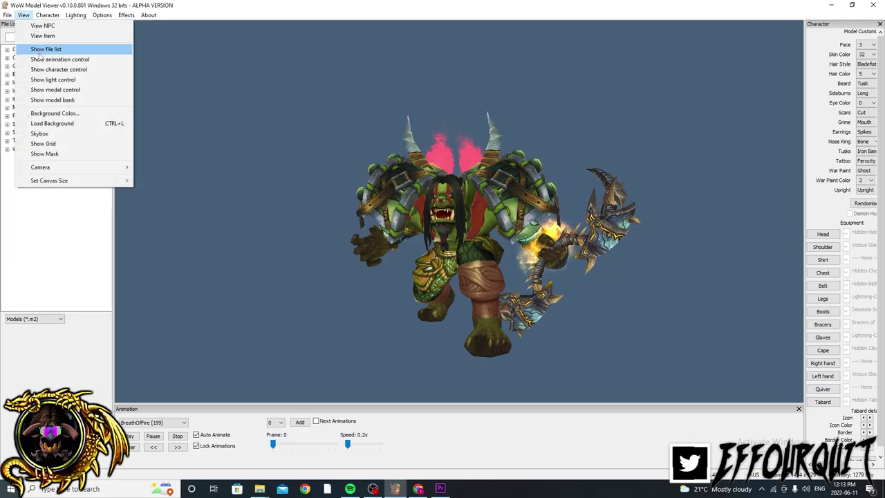
{"action": "left_click", "coordinate": [49, 90]}
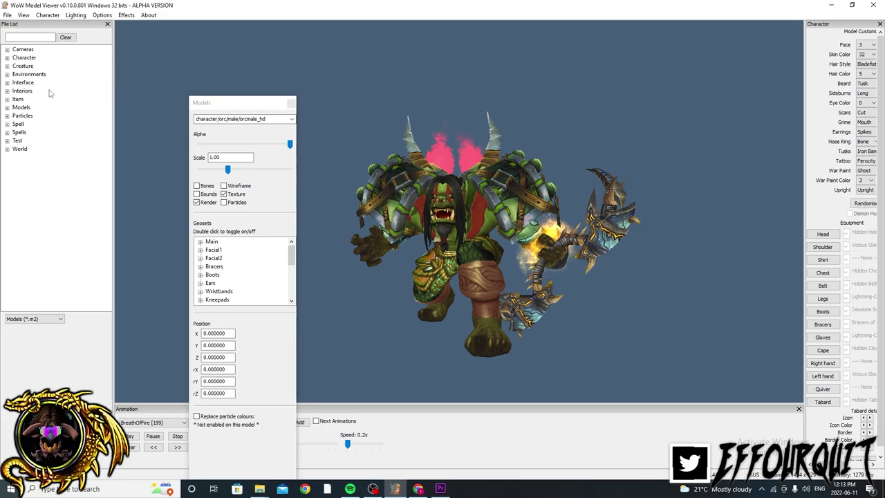
{"action": "left_click", "coordinate": [292, 121]}
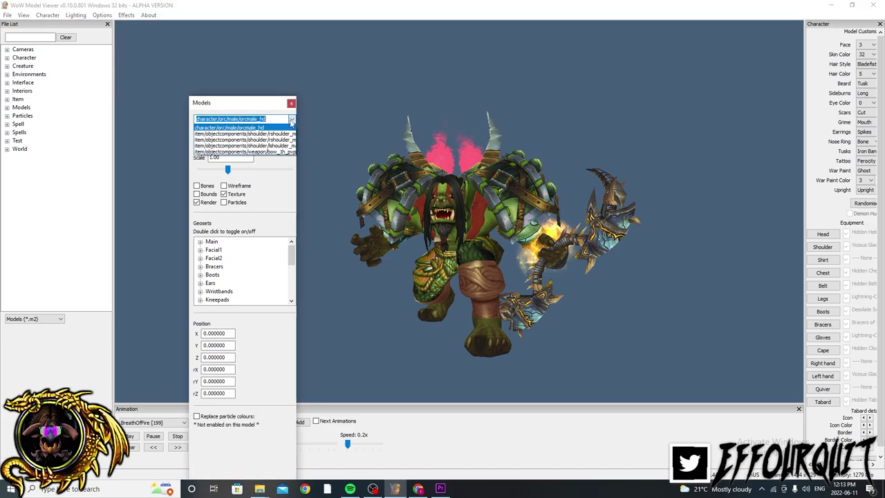
{"action": "left_click", "coordinate": [275, 139]}
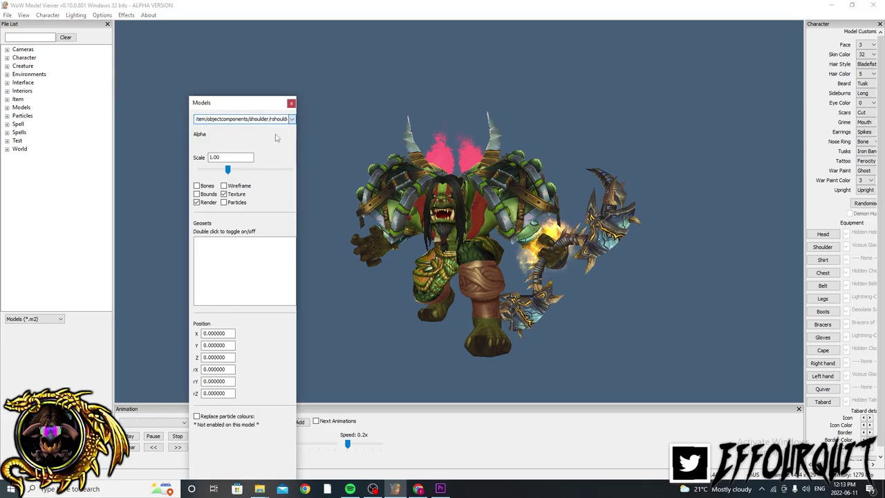
{"action": "left_click_drag", "start_coordinate": [511, 154], "coordinate": [451, 199]}
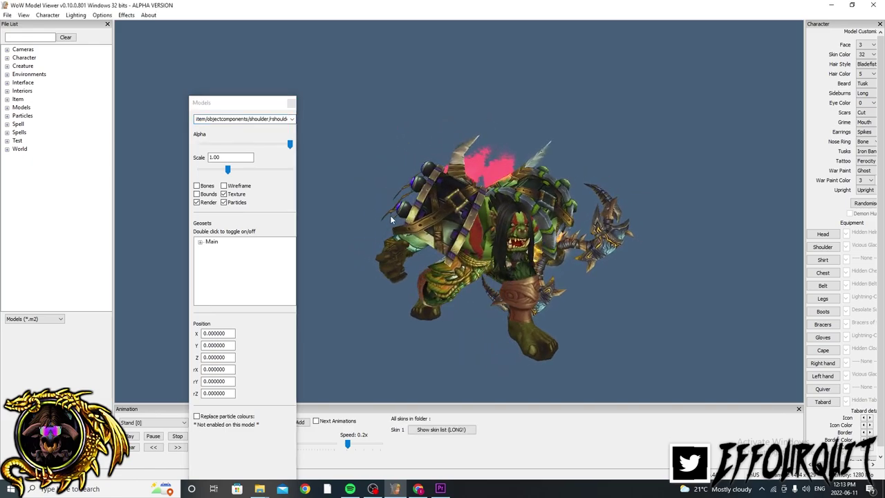
- Expand Geosets > Main for the rshoulder item and toggle geoset 0 off and back on
{"action": "left_click", "coordinate": [200, 243]}
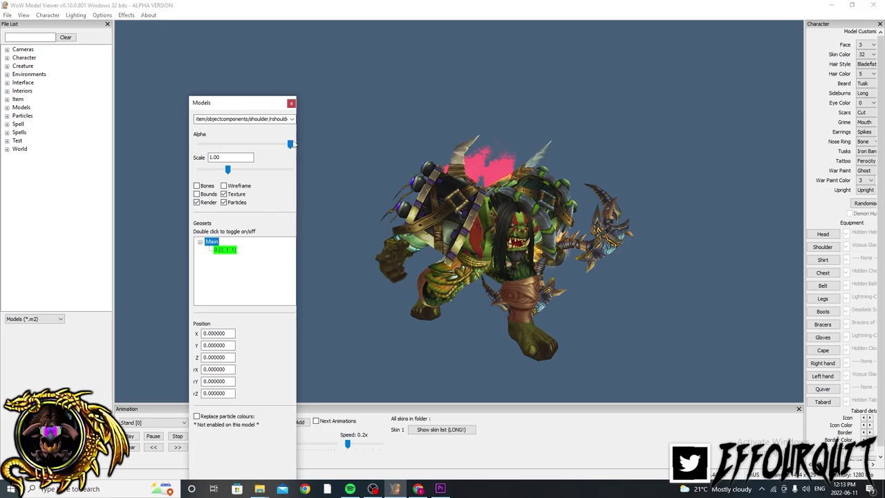
{"action": "left_click", "coordinate": [292, 120]}
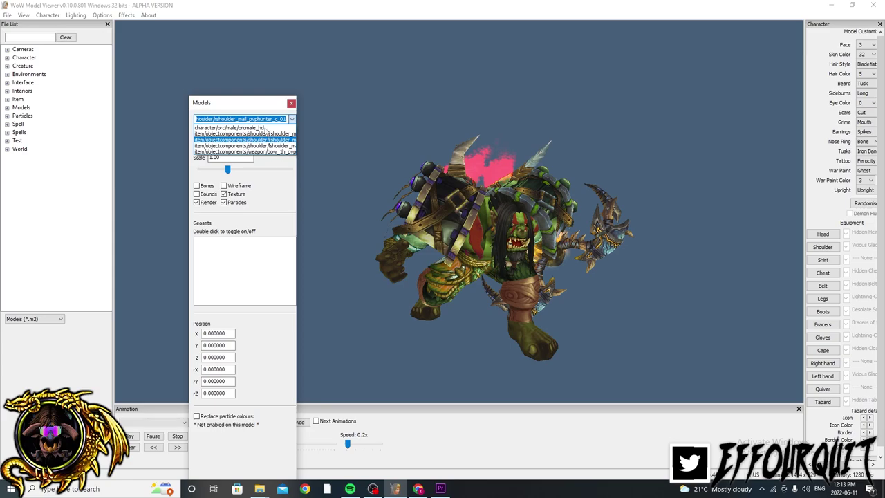
{"action": "left_click", "coordinate": [265, 131]}
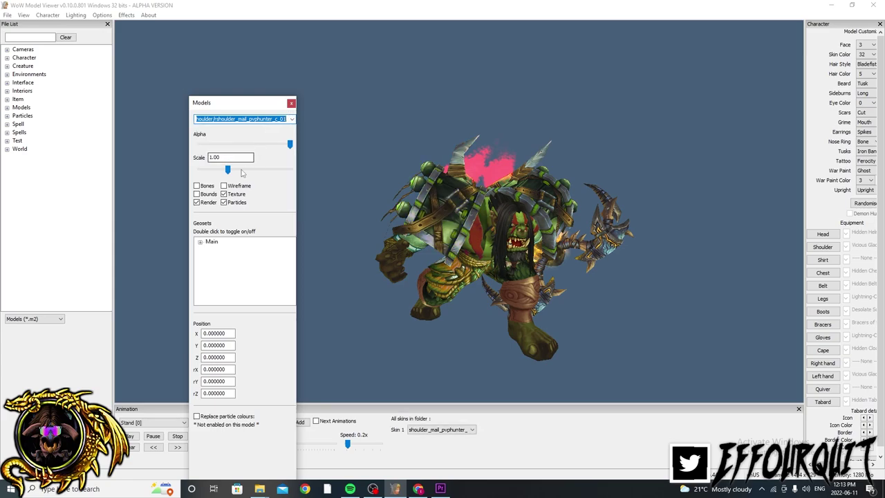
{"action": "left_click", "coordinate": [201, 243]}
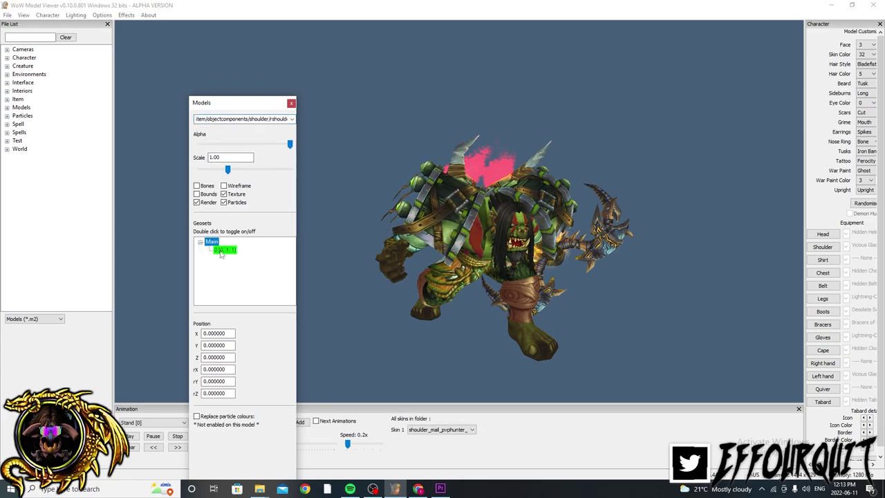
{"action": "double_click", "coordinate": [219, 251]}
{"action": "double_click", "coordinate": [220, 250]}
{"action": "left_click_drag", "start_coordinate": [321, 220], "coordinate": [444, 220]}
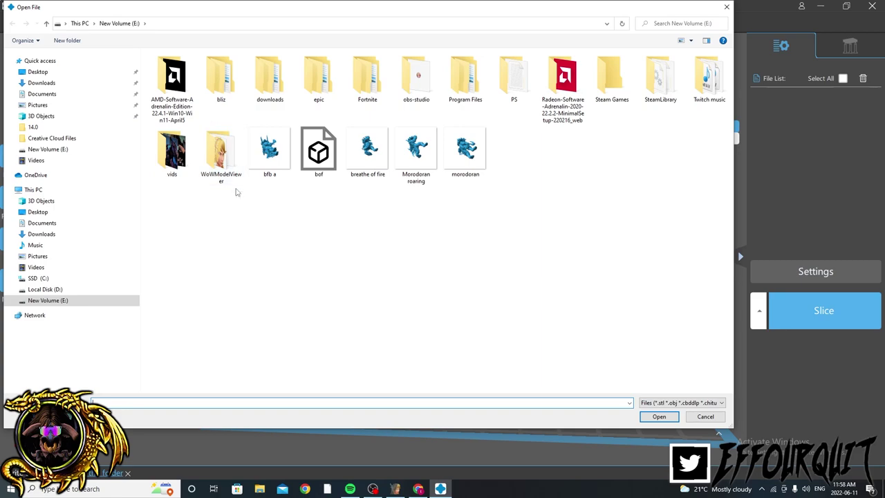
- Load breathe of fire.obj onto the build plate and scale it to about 1922.77% (52.74 mm tall)
{"action": "left_click", "coordinate": [359, 147]}
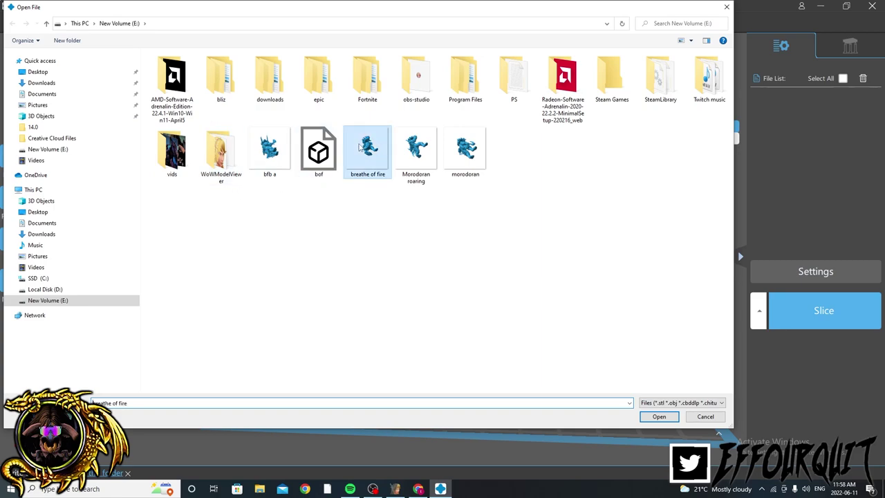
{"action": "left_click", "coordinate": [656, 417]}
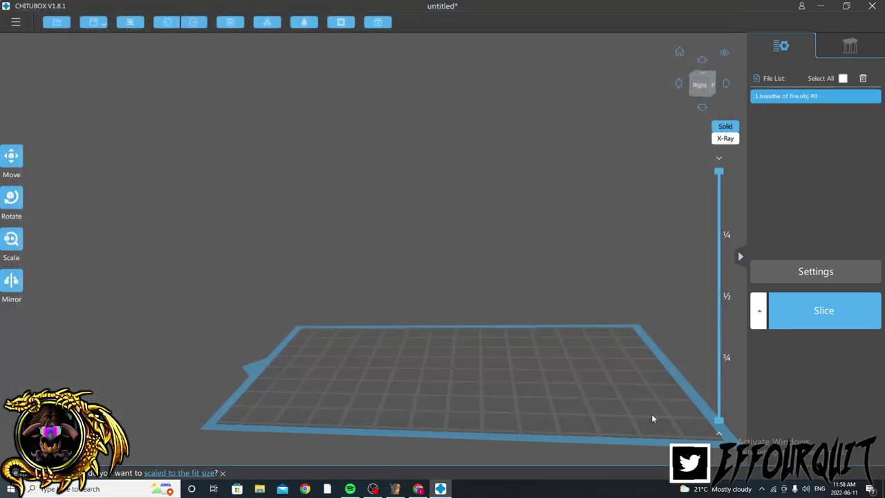
{"action": "left_click", "coordinate": [11, 240]}
{"action": "left_click_drag", "start_coordinate": [252, 283], "coordinate": [364, 288]}
{"action": "left_click", "coordinate": [14, 252]}
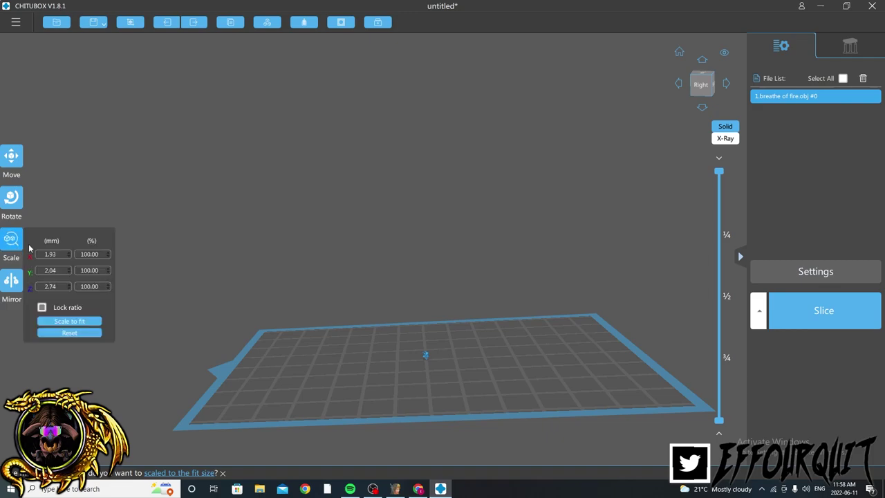
{"action": "scroll", "coordinate": [56, 286], "scroll_direction": "up", "scroll_amount": 15}
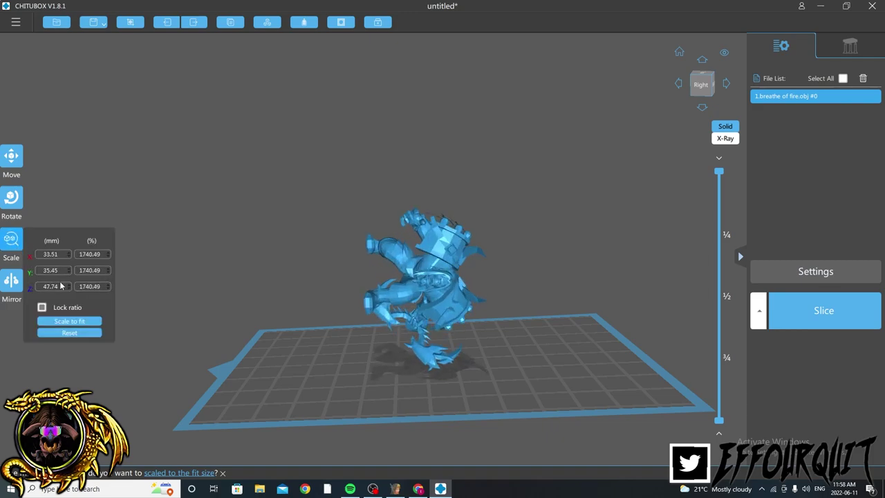
{"action": "scroll", "coordinate": [61, 286], "scroll_direction": "up", "scroll_amount": 10}
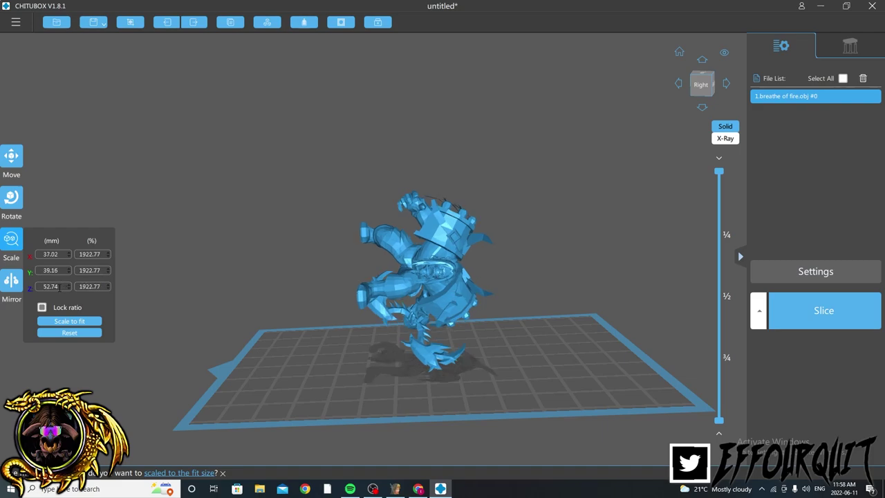
{"action": "left_click", "coordinate": [77, 228]}
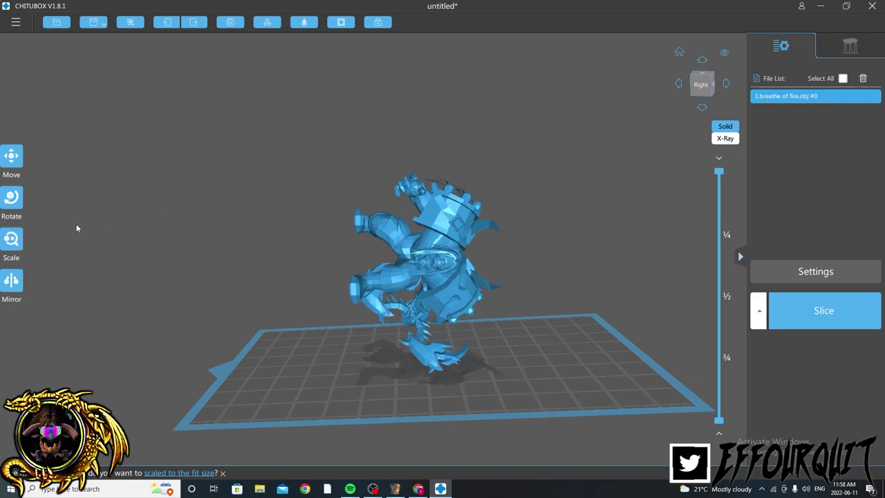
- Rotate the breathe of fire model to a 23° tilt about Y, with X rotation at 0
{"action": "left_click", "coordinate": [12, 199]}
{"action": "left_click_drag", "start_coordinate": [415, 228], "coordinate": [86, 190]}
{"action": "left_click", "coordinate": [429, 210]}
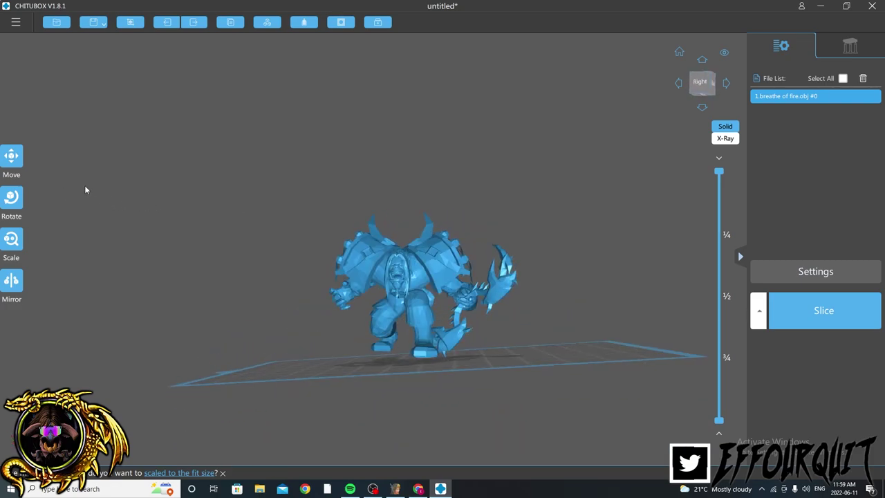
{"action": "left_click_drag", "start_coordinate": [227, 198], "coordinate": [221, 201]}
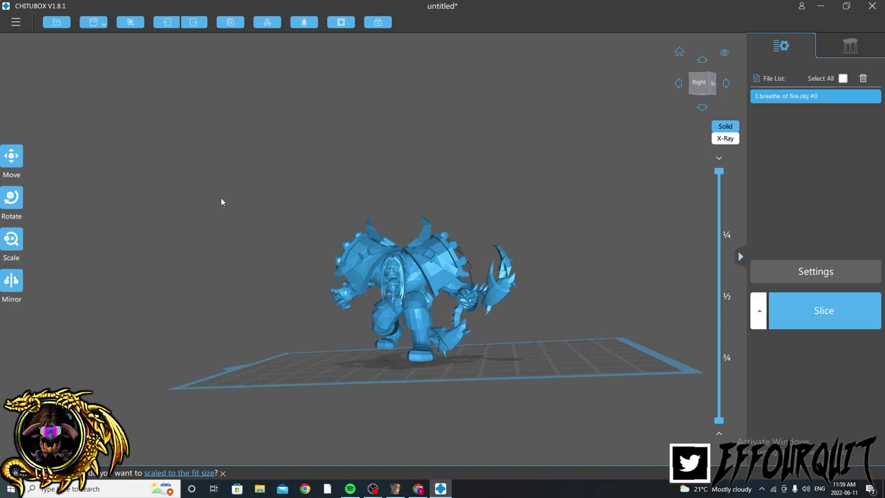
{"action": "left_click", "coordinate": [12, 198]}
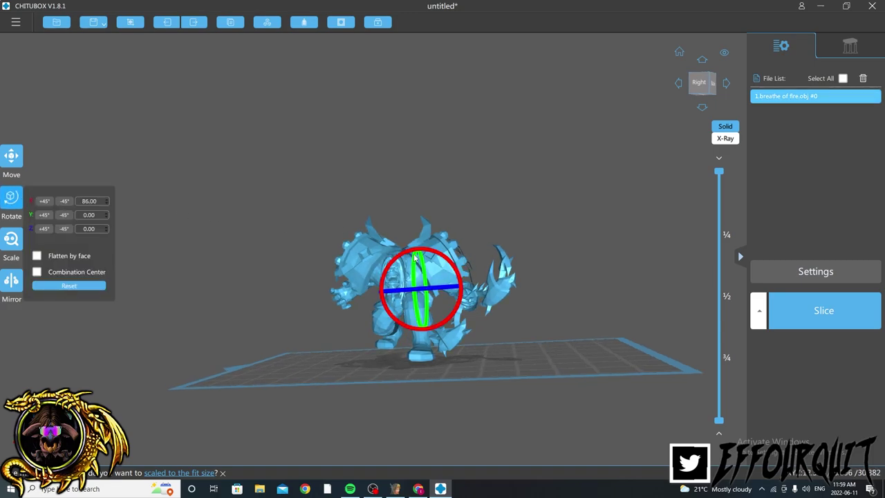
{"action": "left_click_drag", "start_coordinate": [424, 264], "coordinate": [428, 273]}
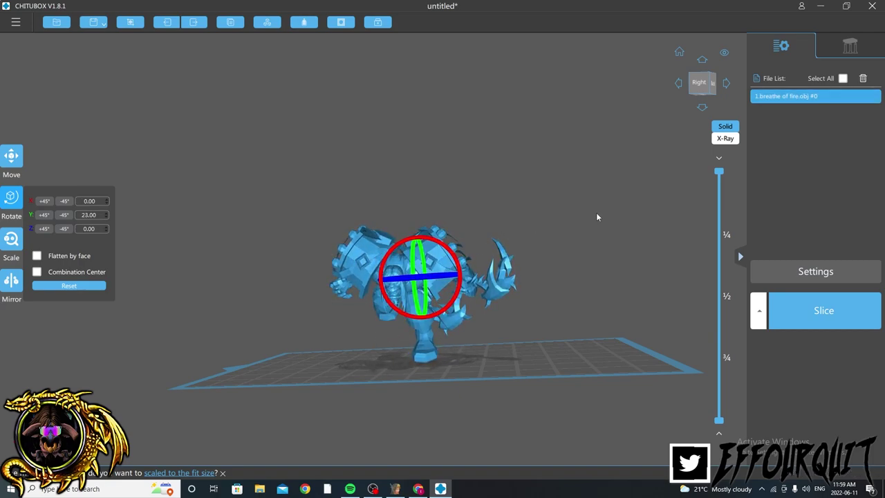
{"action": "left_click_drag", "start_coordinate": [596, 212], "coordinate": [625, 209]}
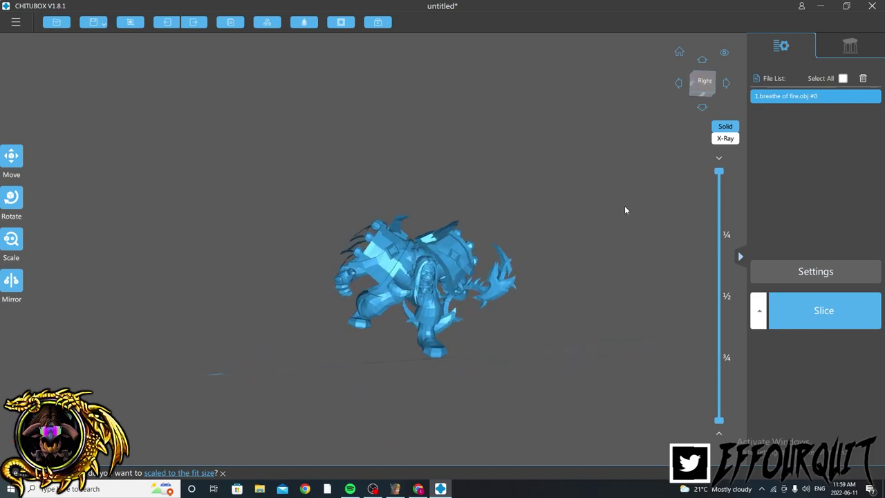
- Auto-generate supports for the whole model with +All in the Support panel and inspect them
{"action": "left_click", "coordinate": [849, 47]}
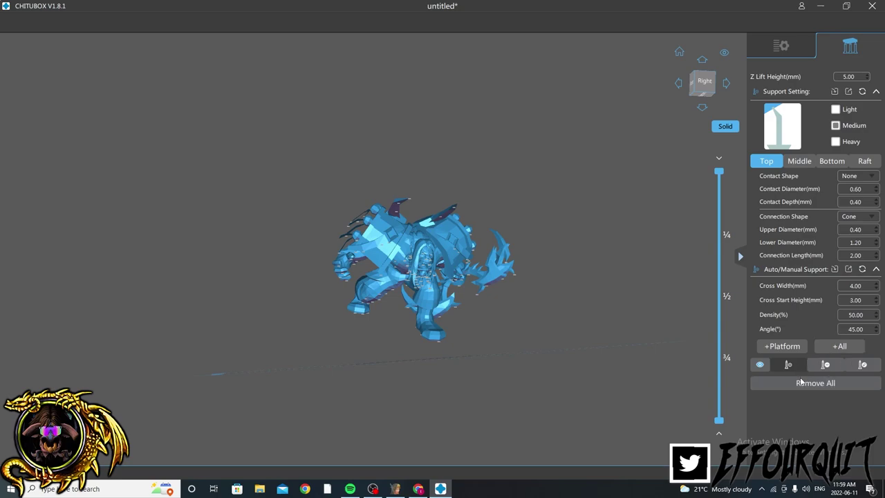
{"action": "left_click", "coordinate": [840, 346]}
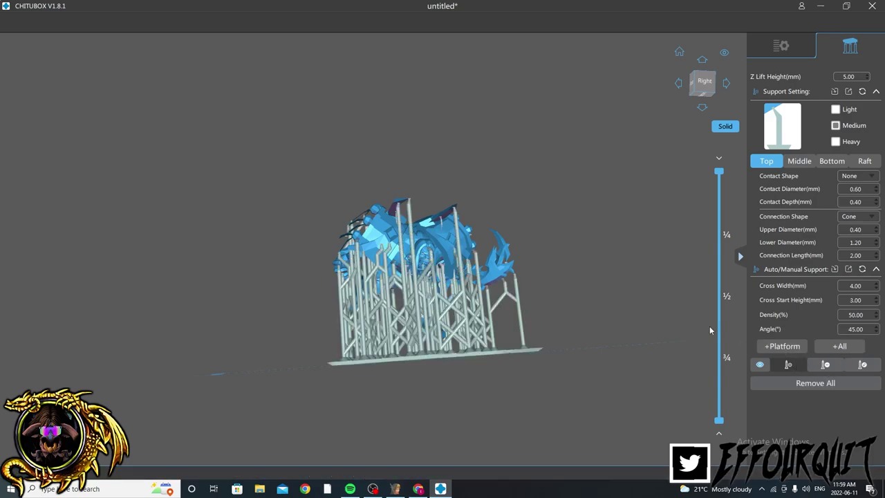
{"action": "right_click_drag", "start_coordinate": [662, 313], "coordinate": [621, 323]}
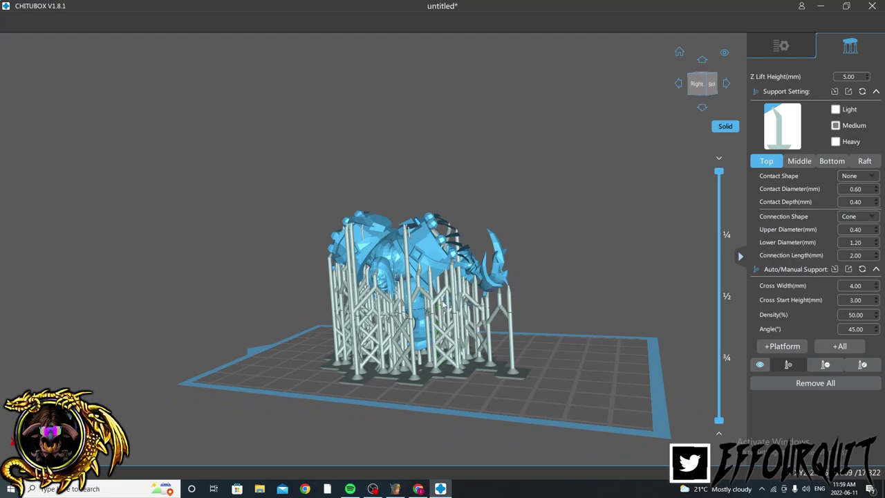
{"action": "scroll", "coordinate": [450, 299], "scroll_direction": "up", "scroll_amount": 2}
{"action": "right_click_drag", "start_coordinate": [607, 244], "coordinate": [540, 258]}
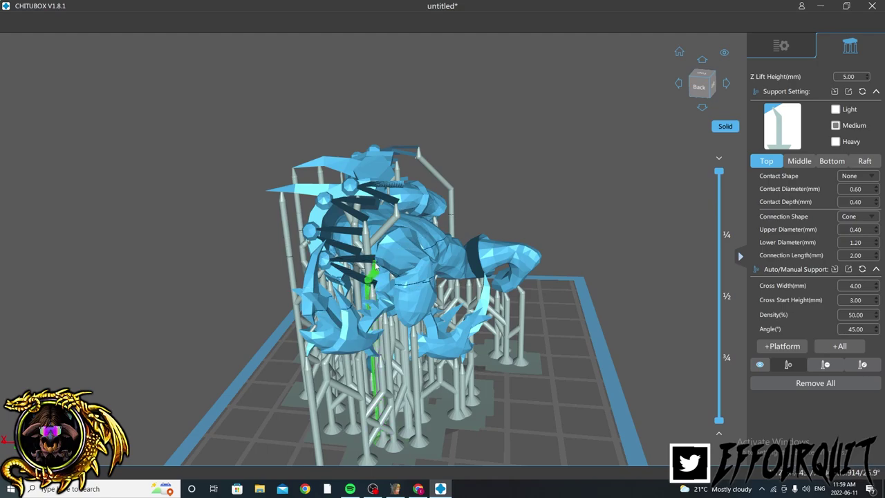
- Add a manual support under an overhang, check coverage from all sides, and return to the workspace
{"action": "left_click", "coordinate": [361, 256]}
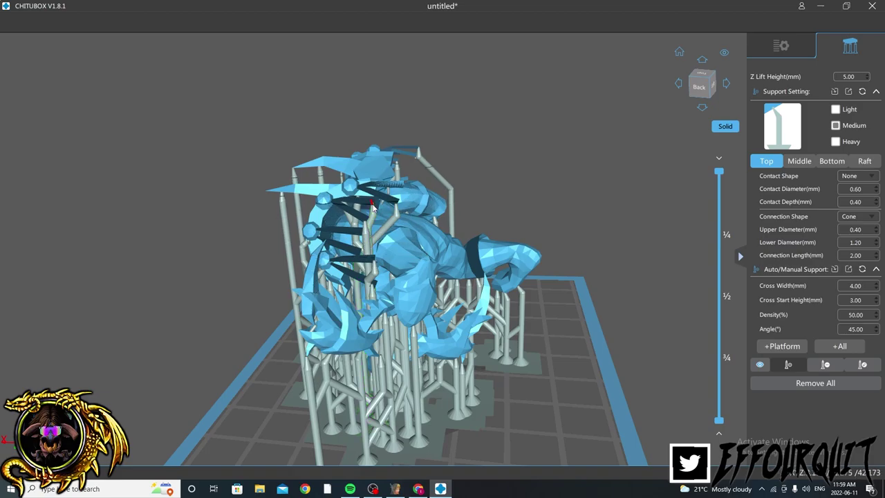
{"action": "right_click_drag", "start_coordinate": [371, 205], "coordinate": [421, 222]}
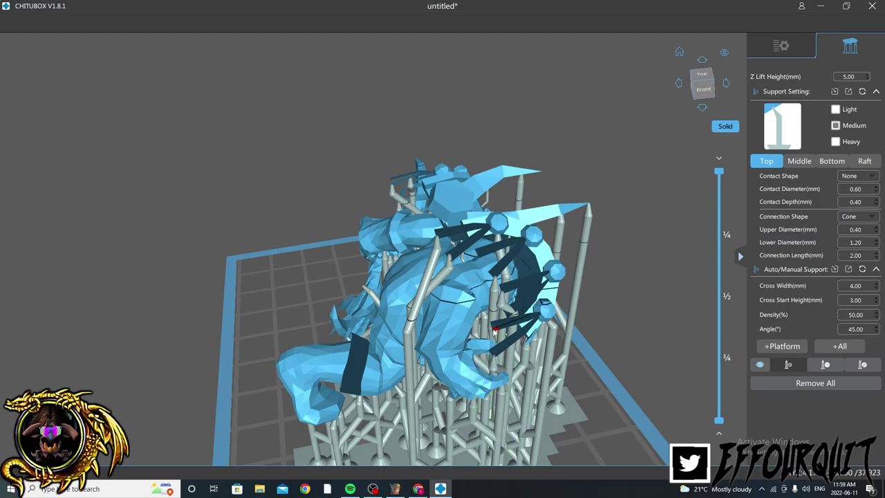
{"action": "left_click_drag", "start_coordinate": [493, 331], "coordinate": [489, 301]}
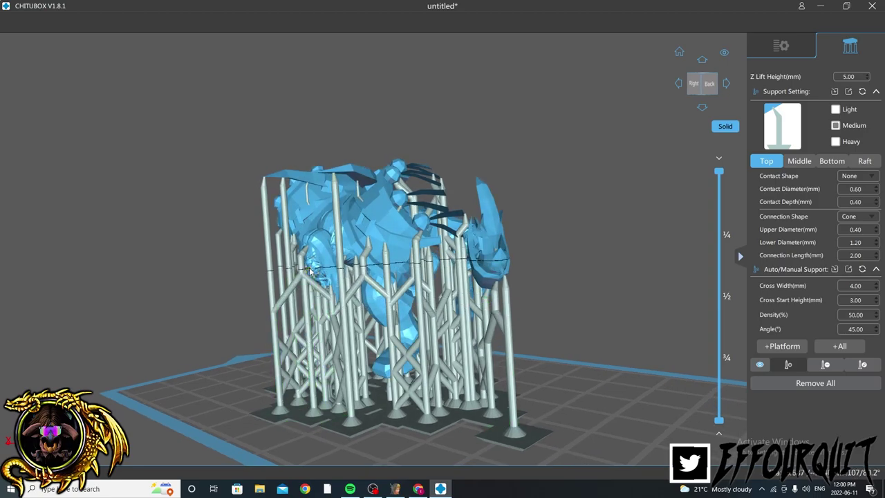
{"action": "left_click_drag", "start_coordinate": [279, 299], "coordinate": [363, 279]}
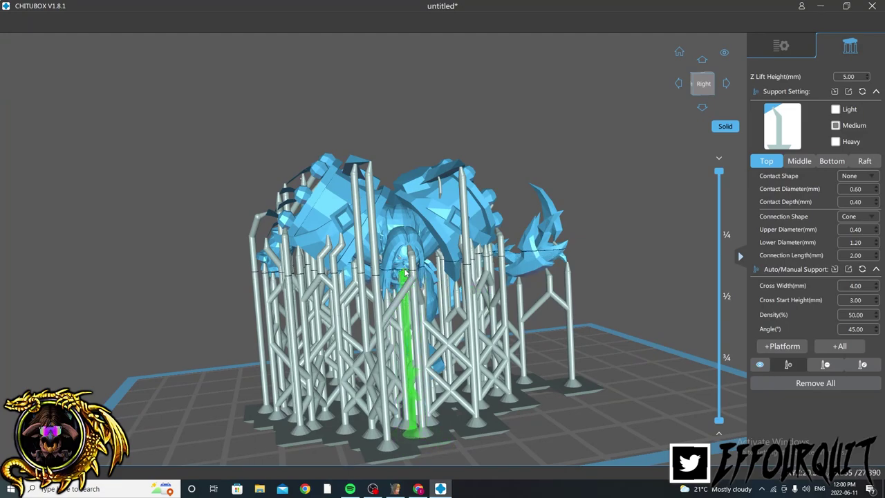
{"action": "left_click_drag", "start_coordinate": [406, 274], "coordinate": [380, 277]}
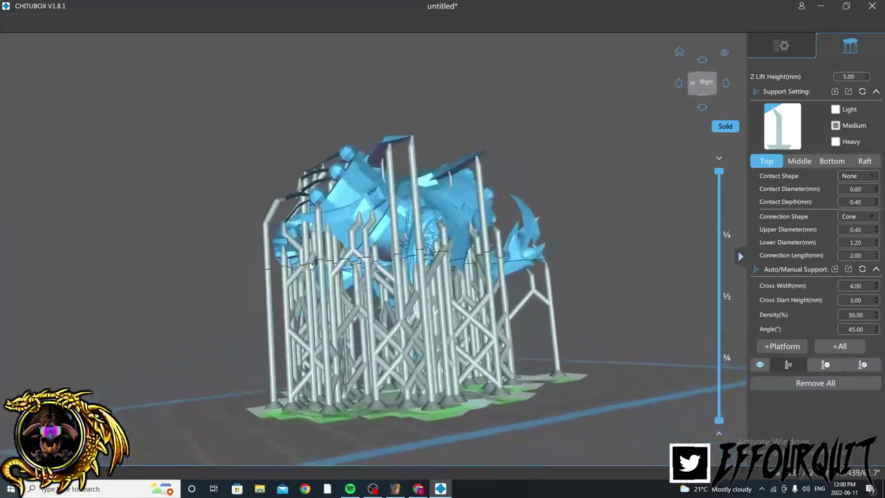
{"action": "right_click_drag", "start_coordinate": [311, 266], "coordinate": [506, 247]}
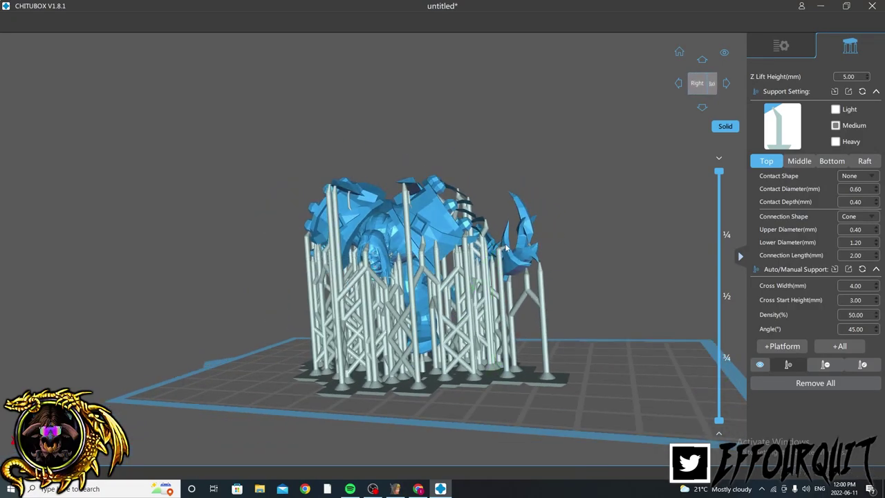
{"action": "left_click", "coordinate": [757, 41]}
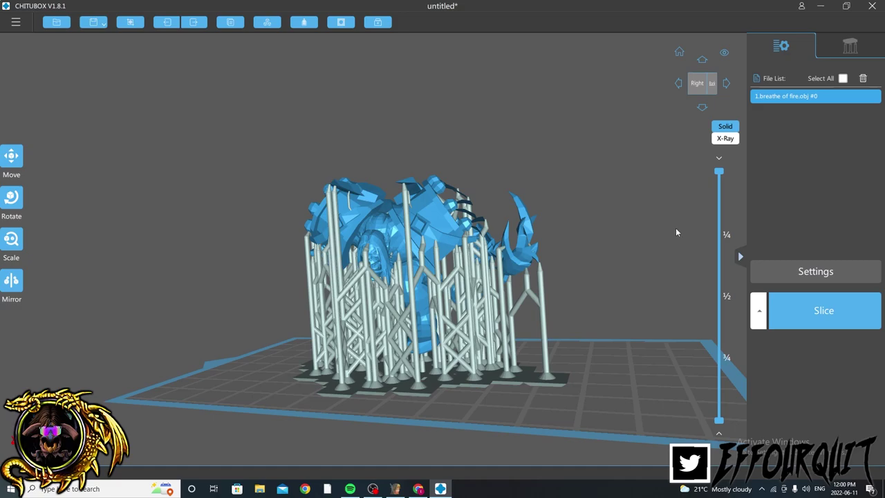
- Cancel the Hollow dialog to keep the model solid, then slice it for the Elegoo Mars 2 Pro
{"action": "left_click", "coordinate": [310, 24]}
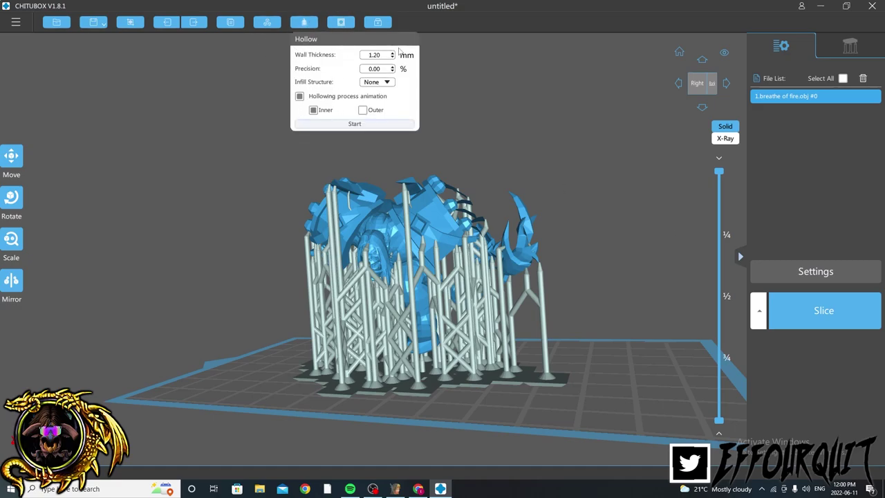
{"action": "left_click", "coordinate": [460, 71]}
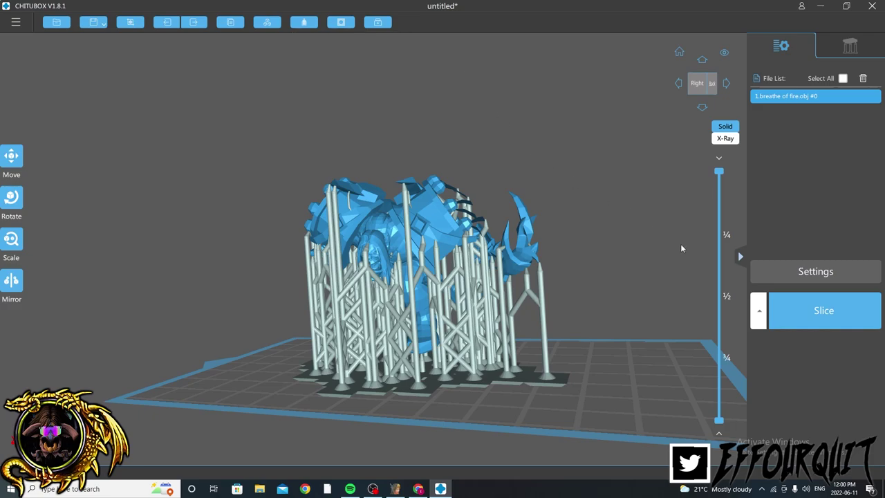
{"action": "left_click", "coordinate": [834, 314]}
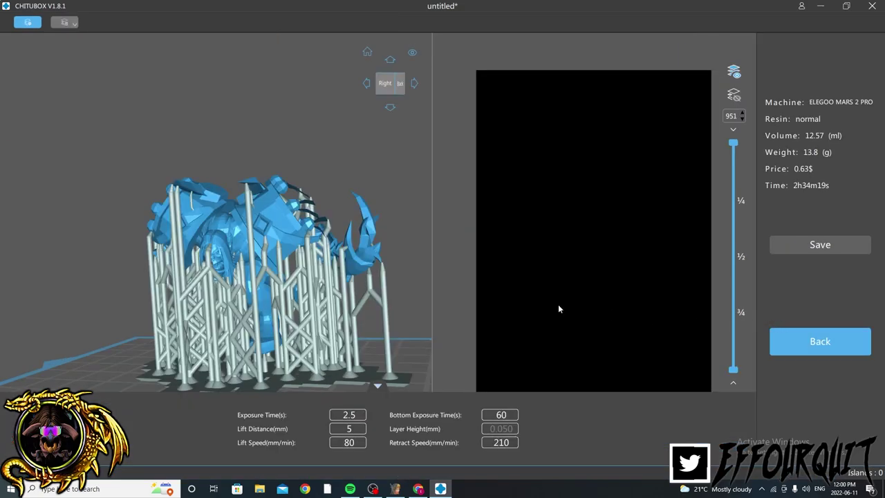
- Inspect the 951-layer sliced preview, scrubbing the layer slider partway down the model
{"action": "left_click_drag", "start_coordinate": [387, 291], "coordinate": [365, 248]}
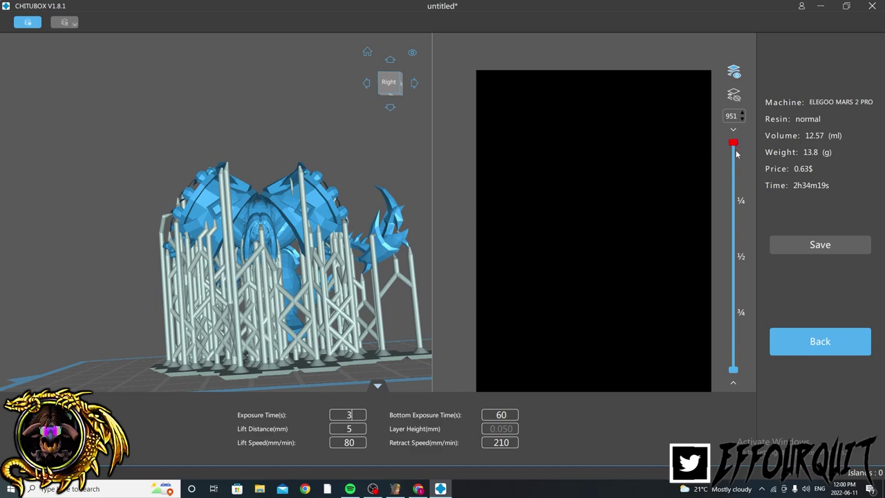
{"action": "left_click_drag", "start_coordinate": [736, 154], "coordinate": [713, 124]}
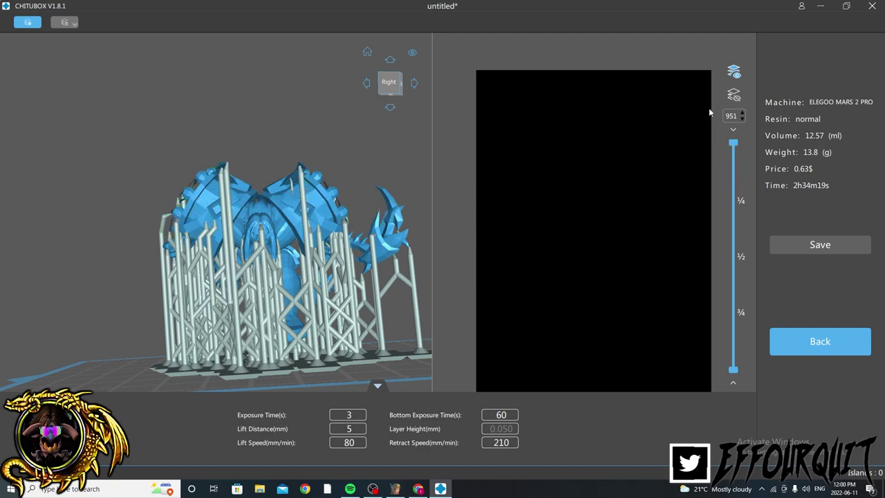